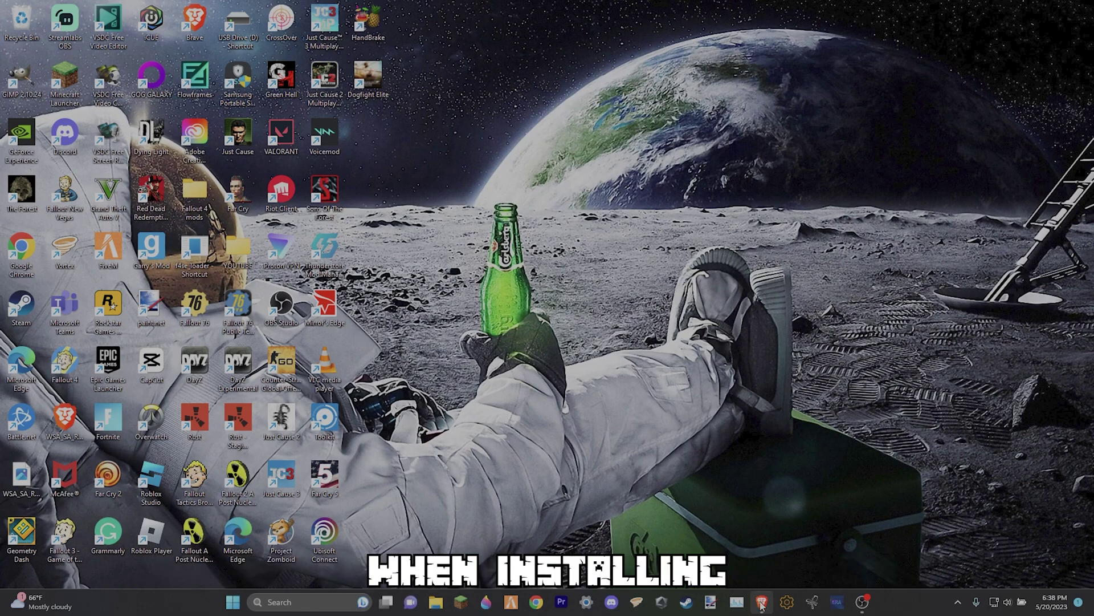
Step: Download the 64-bit Java 8 Update 371 installer (jre-8u371-windows-x64.exe) from java.com and run it
left_click(762, 601)
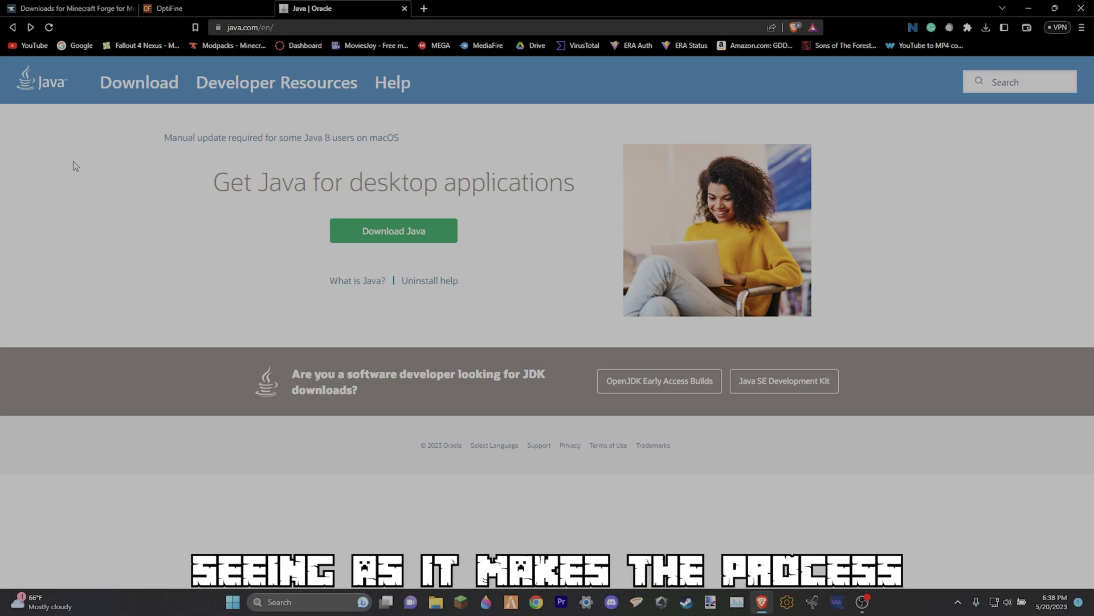
left_click(373, 238)
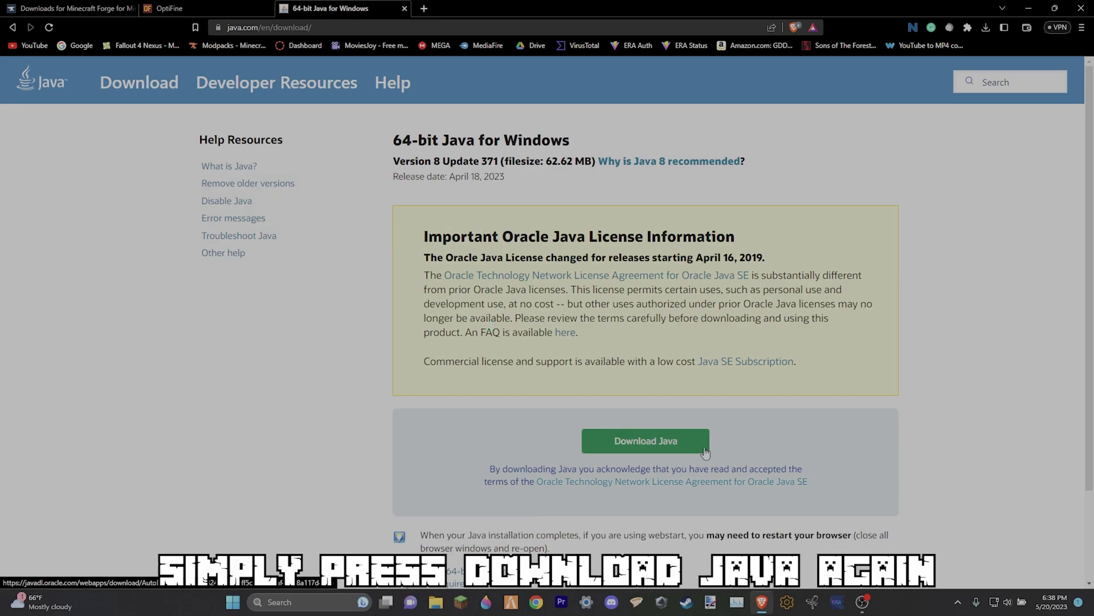
left_click(640, 448)
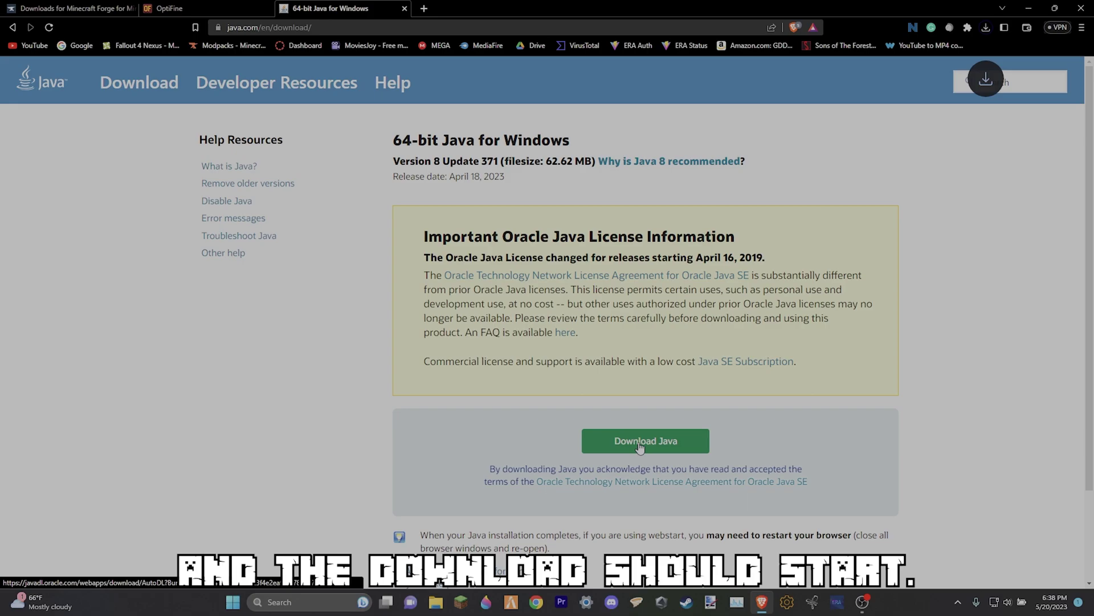
left_click(986, 28)
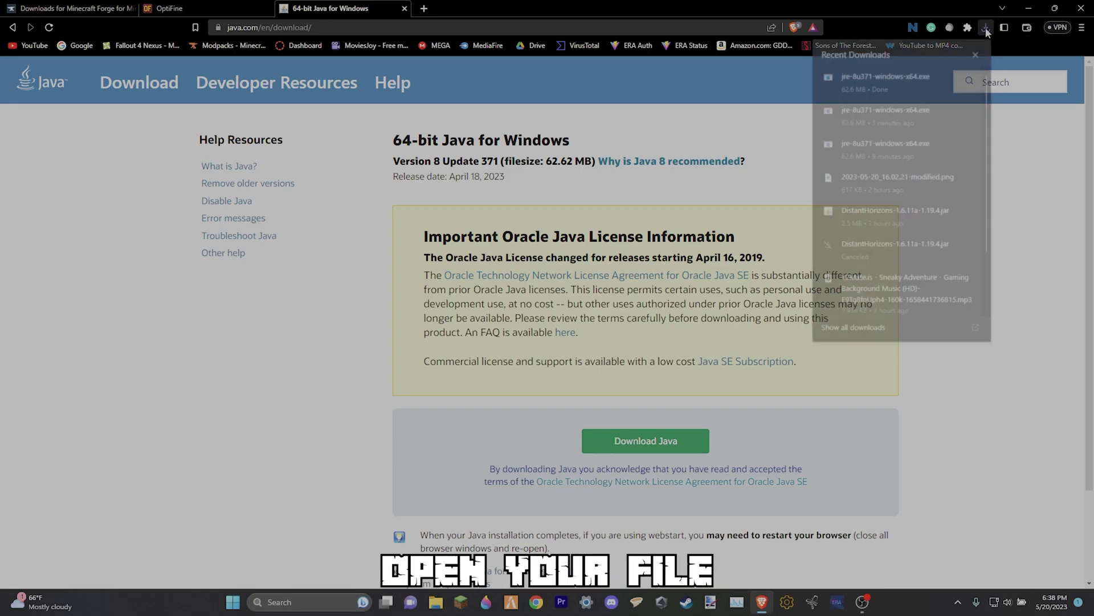
left_click(908, 80)
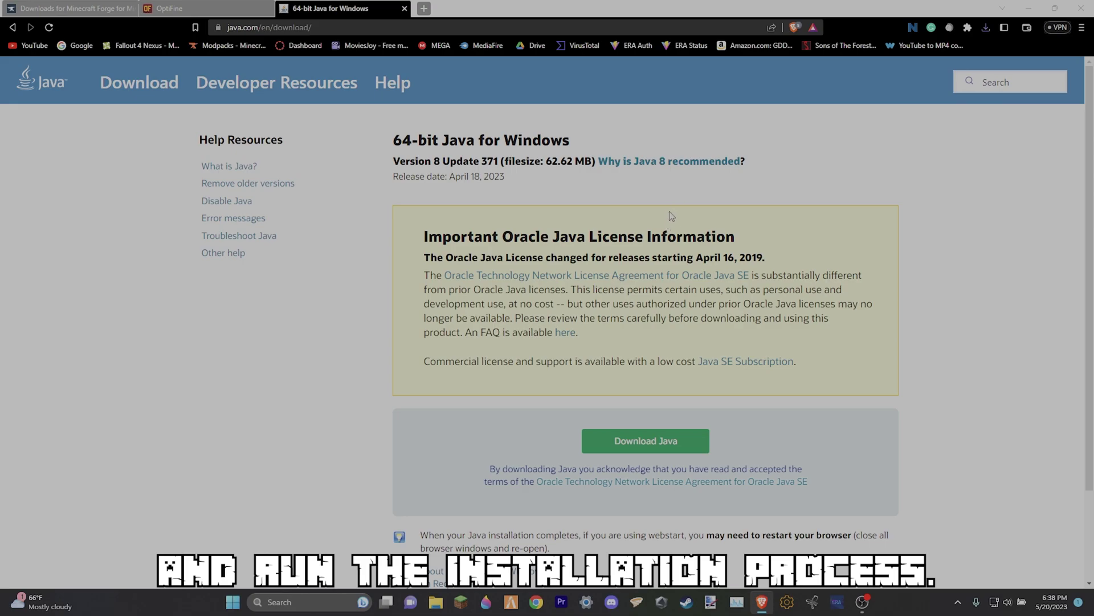
left_click(669, 210)
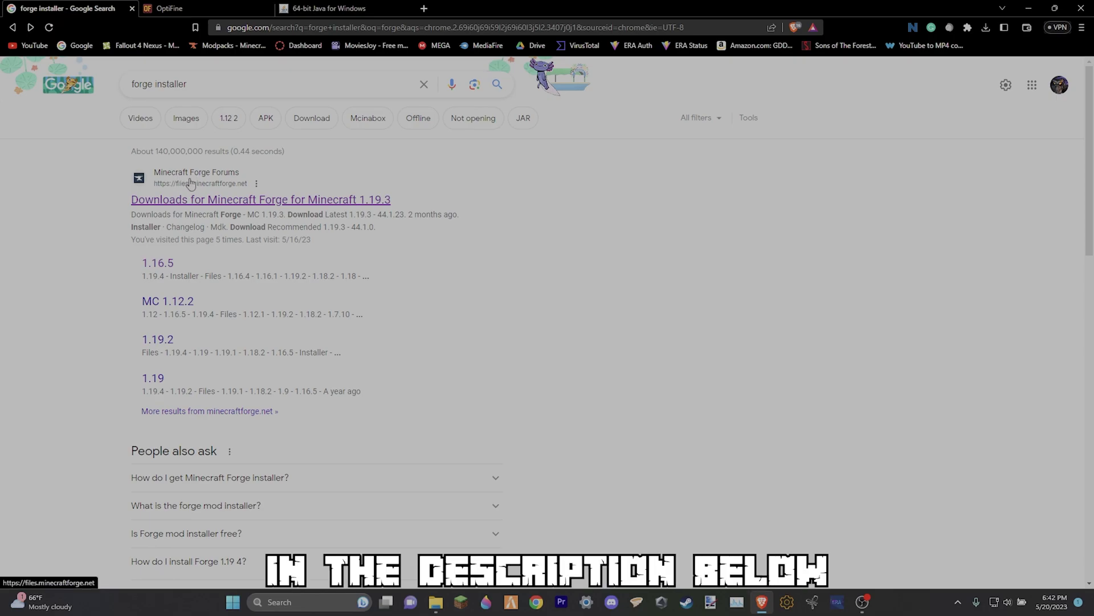
Step: Get the recommended forge-1.18.2-40.2.4-installer.jar from files.minecraftforge.net, skipping the AdFoc.us ad page
left_click(212, 201)
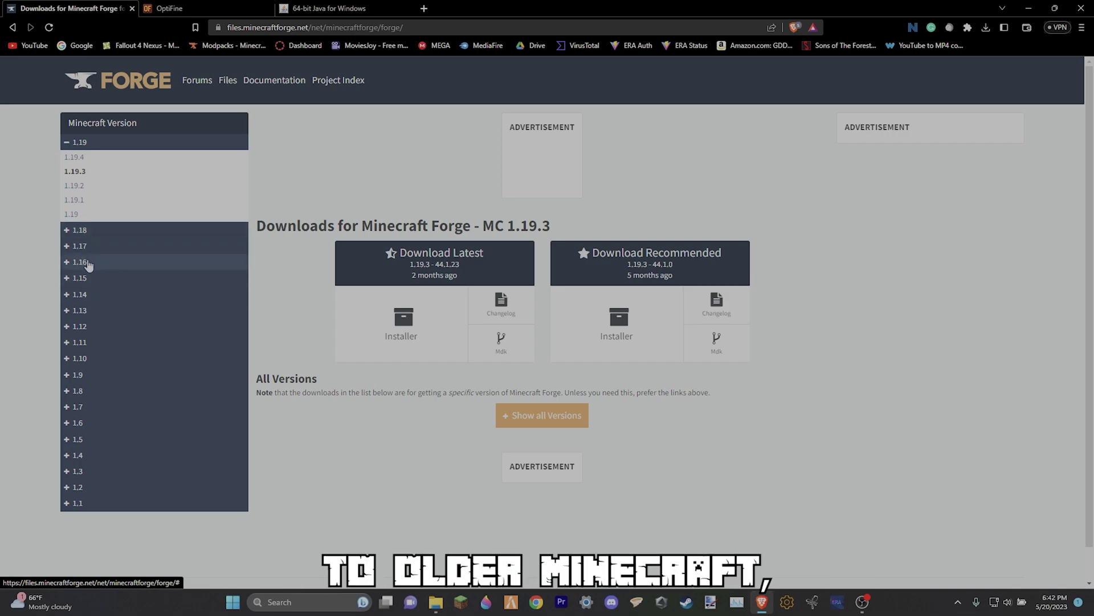
left_click(79, 230)
left_click(74, 172)
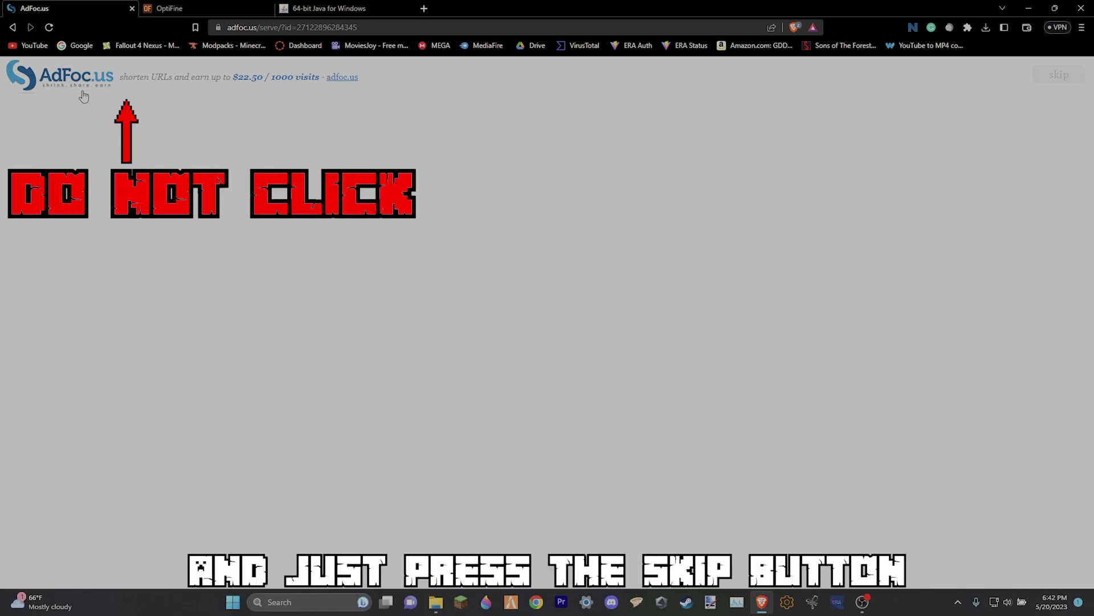
left_click(1063, 78)
left_click(986, 30)
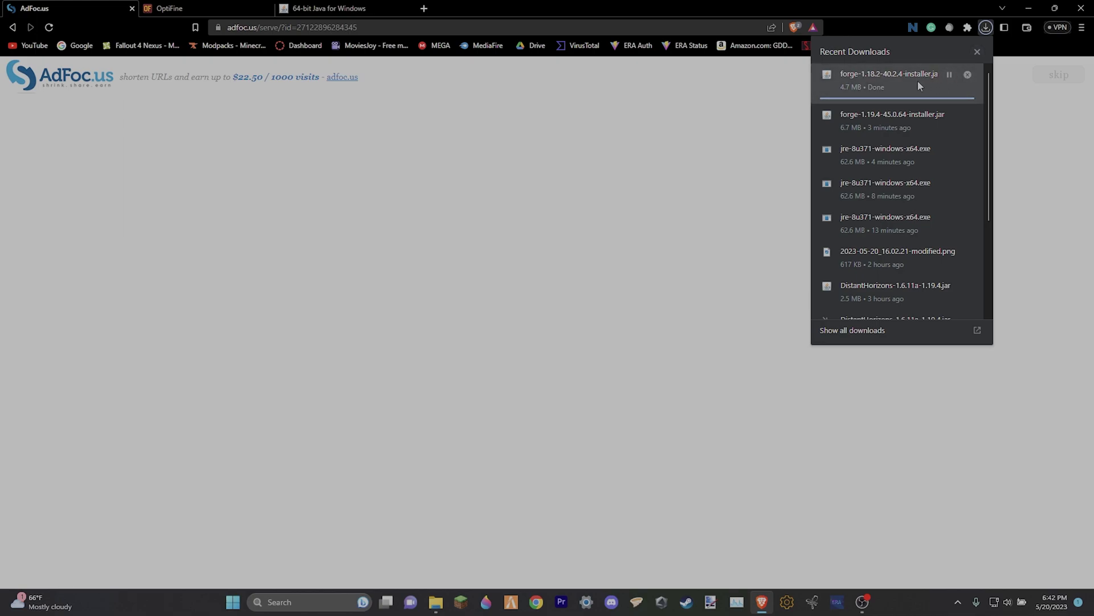
Step: Run the Forge 1.18.2 installer and install the 1.18.2-forge-40.2.4 client
left_click(885, 88)
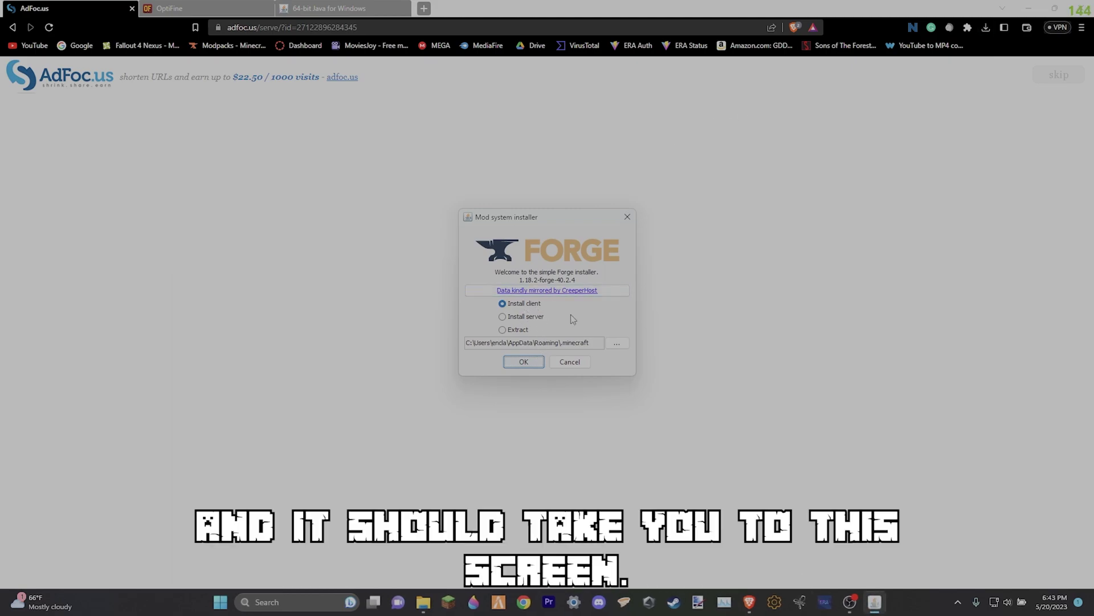
left_click(524, 362)
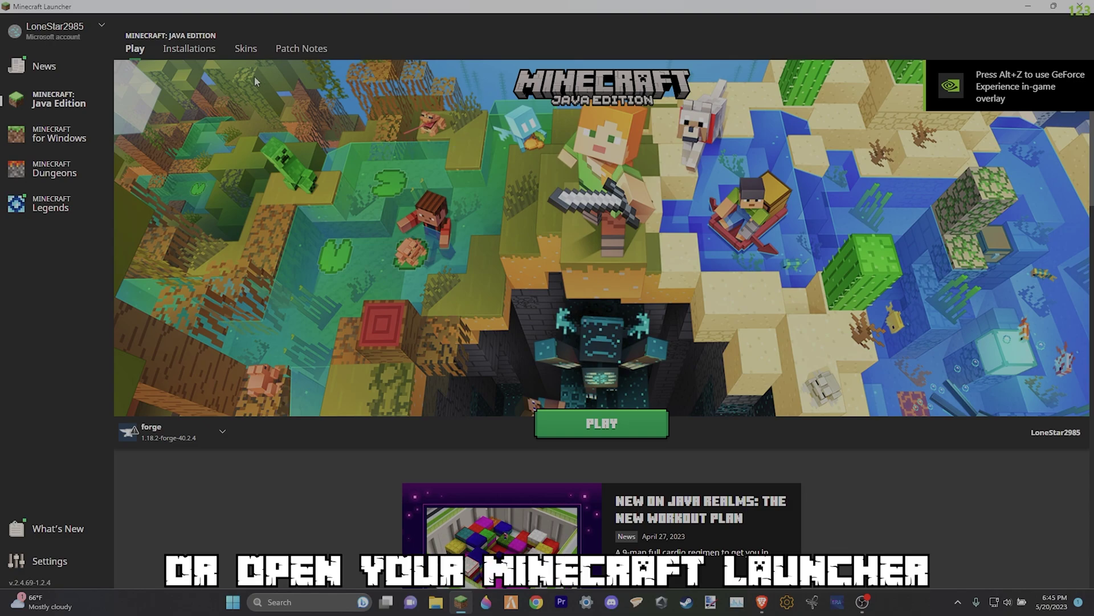
Step: Open the .minecraft folder of the forge 1.18.2-forge-40.2.4 entry under Installations
left_click(189, 48)
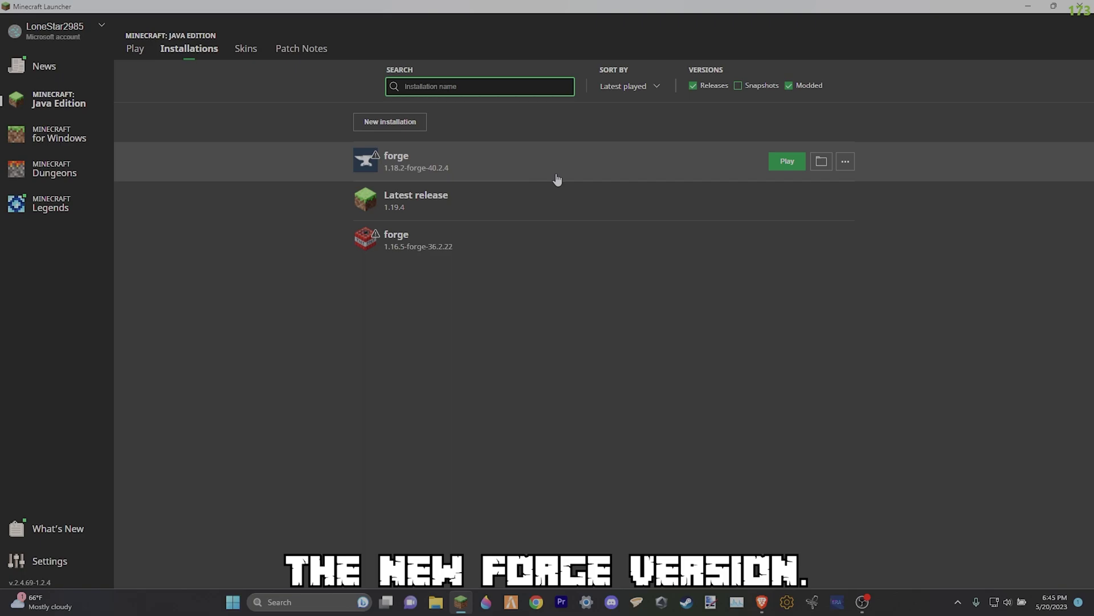
left_click(822, 163)
Step: Create a new folder named mods inside .minecraft
left_click(963, 145)
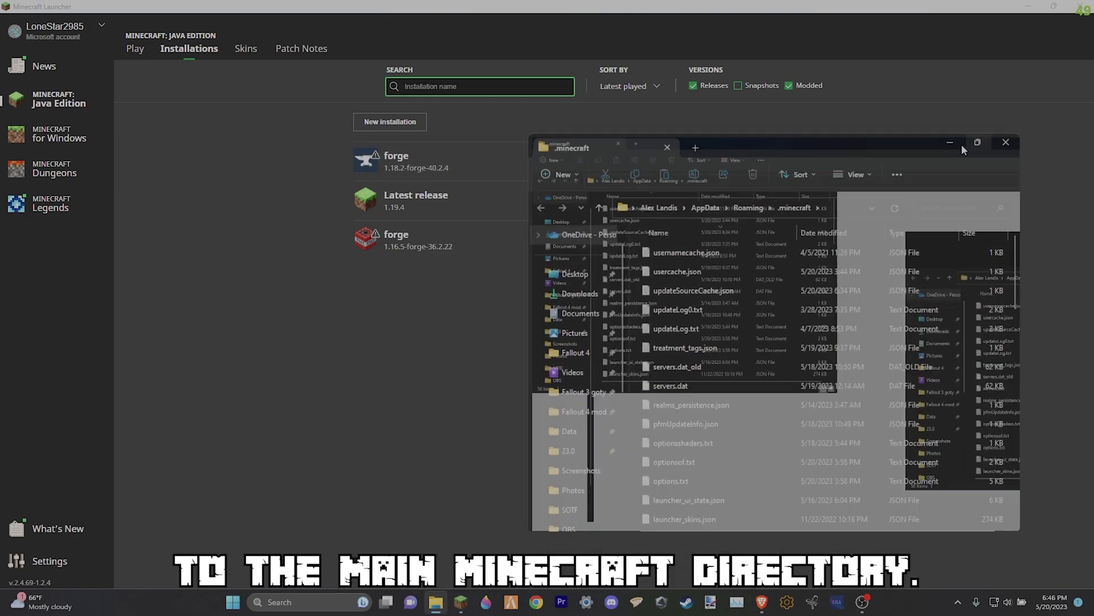
scroll(510, 114, "down", 10)
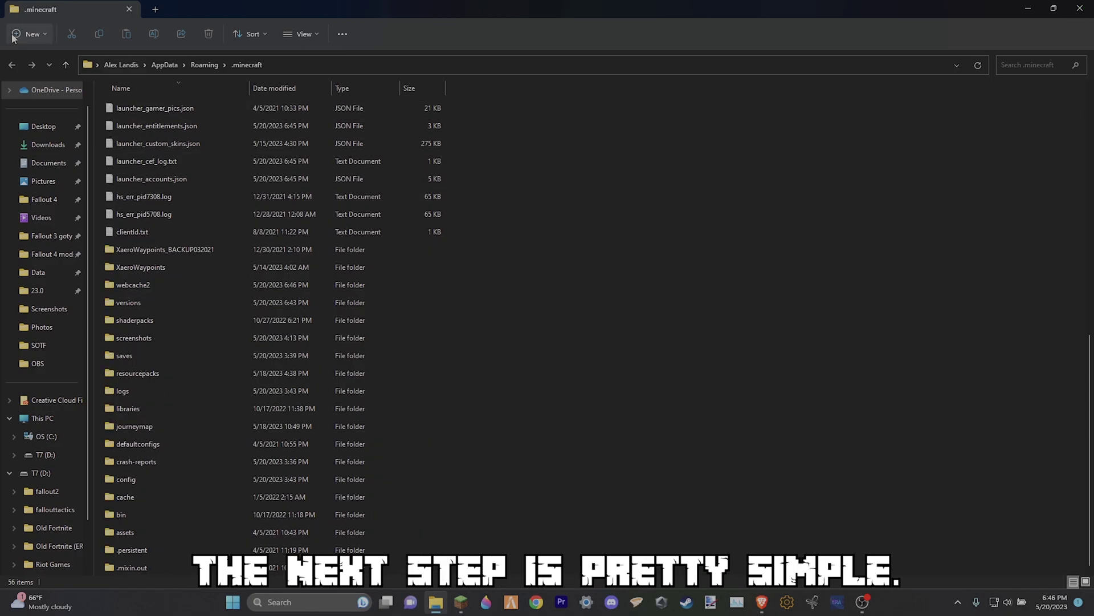
left_click(12, 35)
left_click(51, 65)
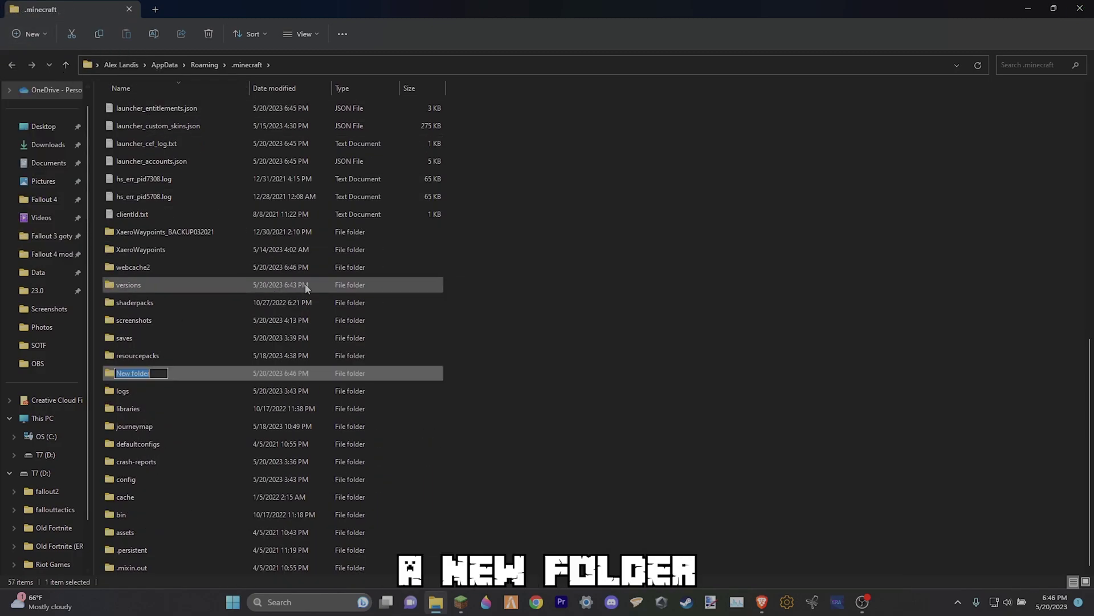
key("BackSpace")
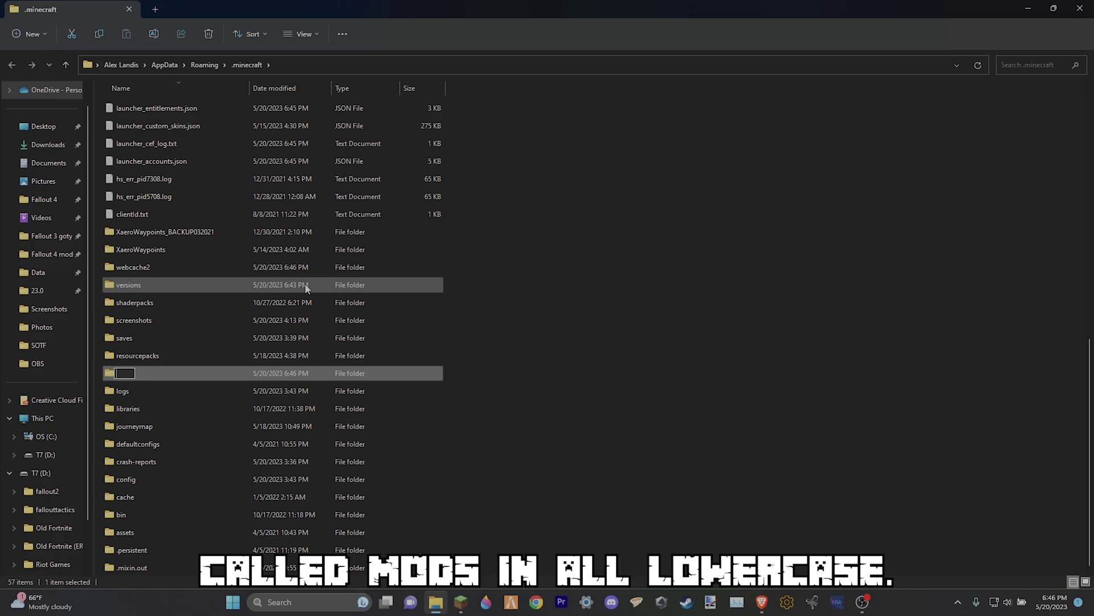
type("mods")
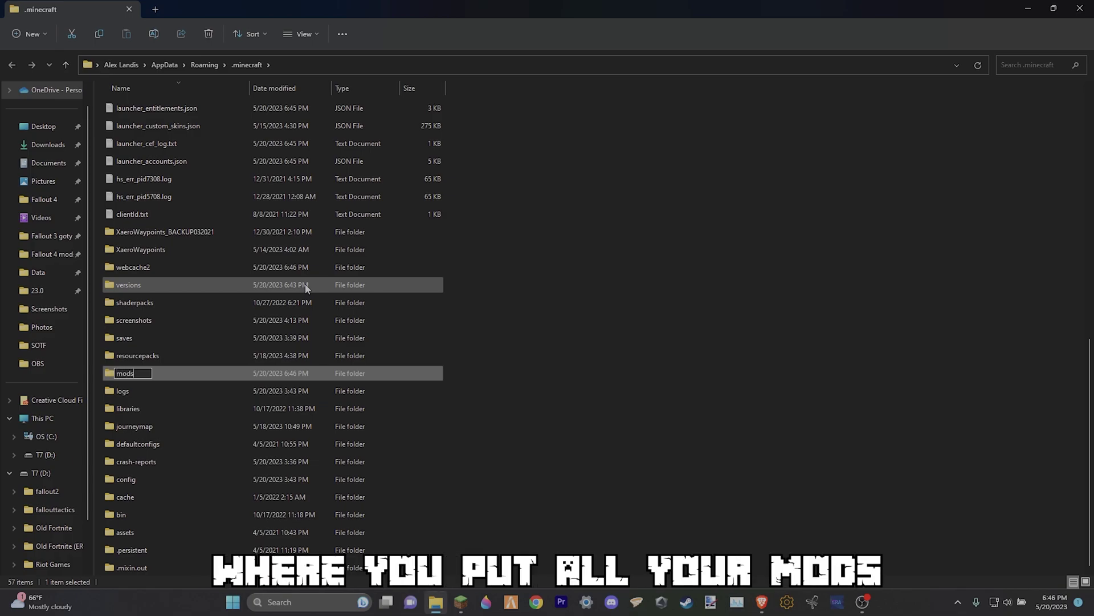
key("Return")
Step: Make a shortcut to the mods folder and place it on the desktop
right_click(166, 371)
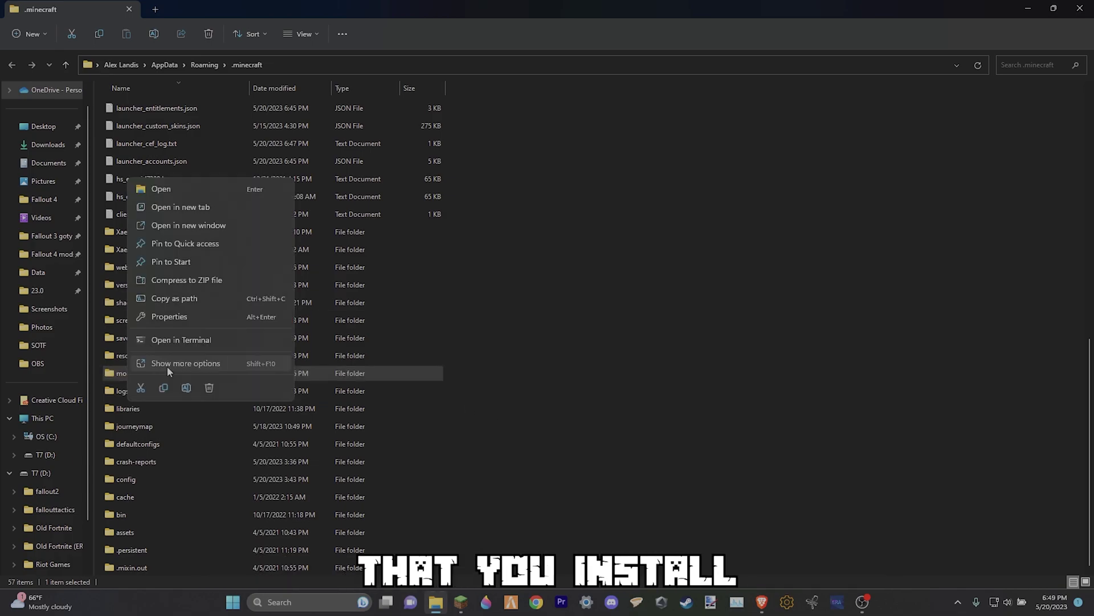
left_click(166, 368)
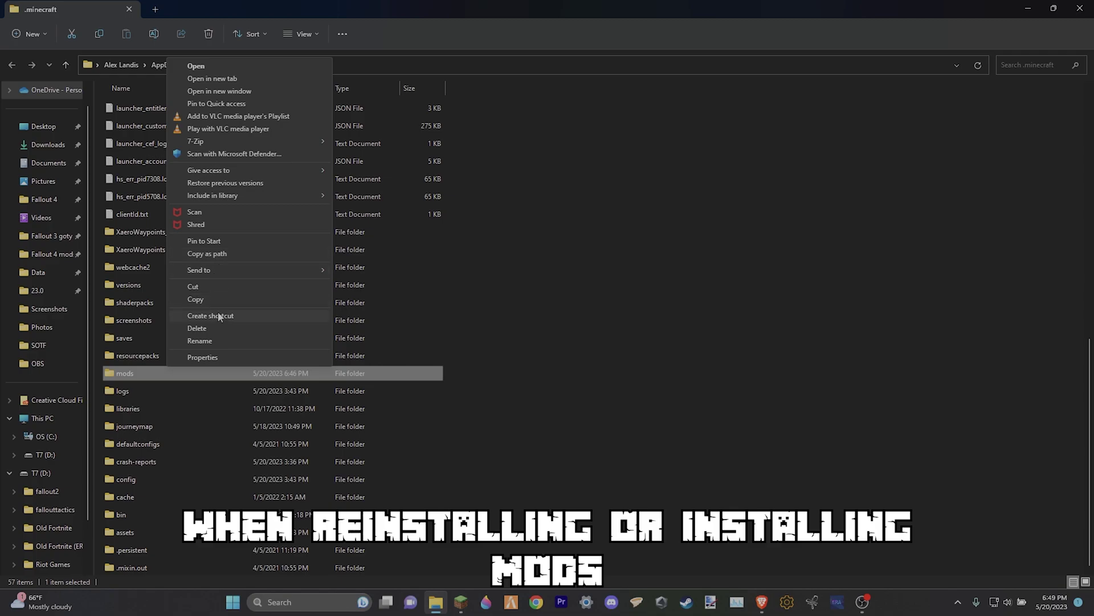
left_click(219, 317)
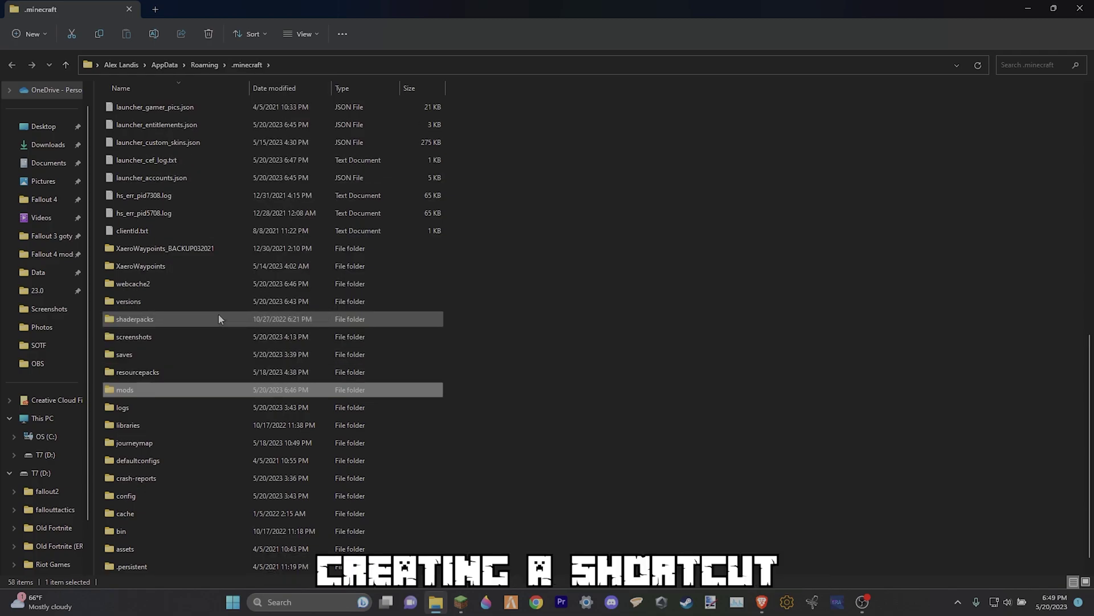
left_click_drag(894, 555, 437, 522)
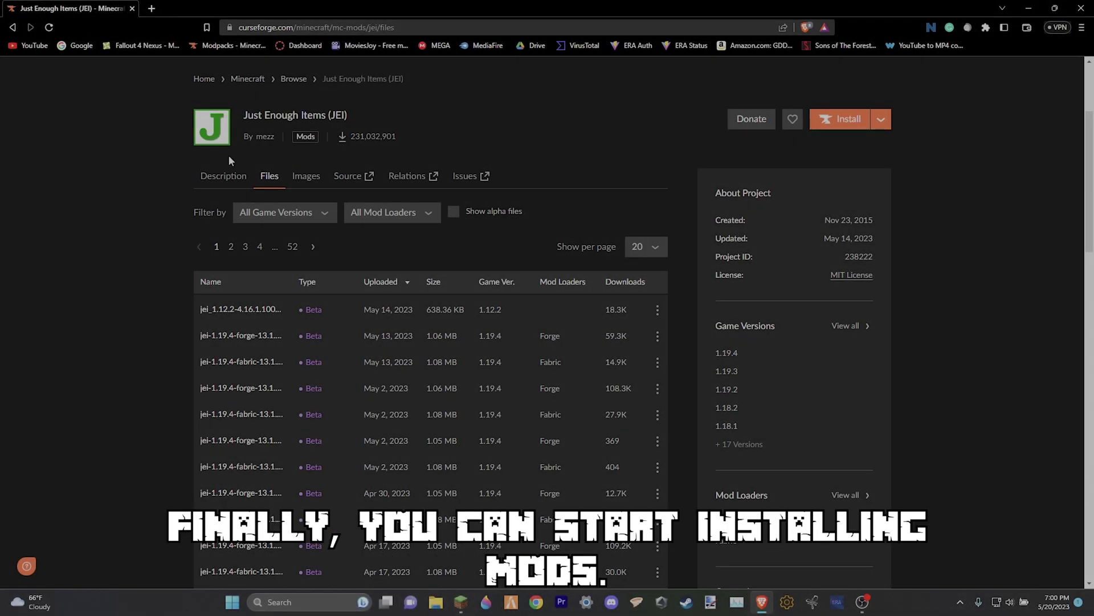
Step: Download jei-1.18.2-forge-10.2.1.1004.jar, filtered to 1.18.2, and move it into the mods folder
left_click(300, 215)
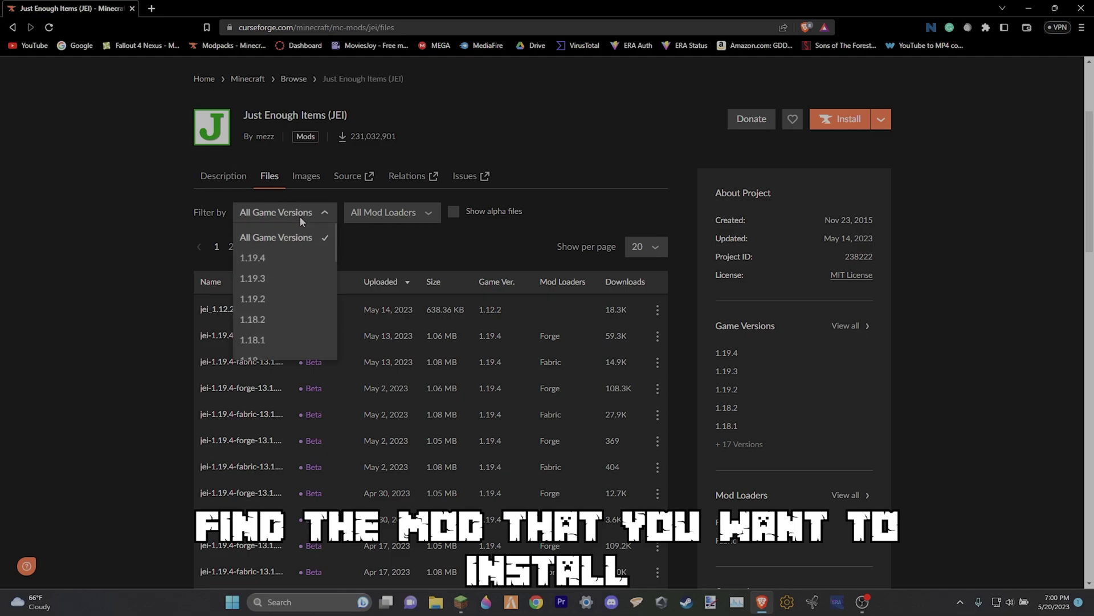
scroll(277, 267, "down", 1)
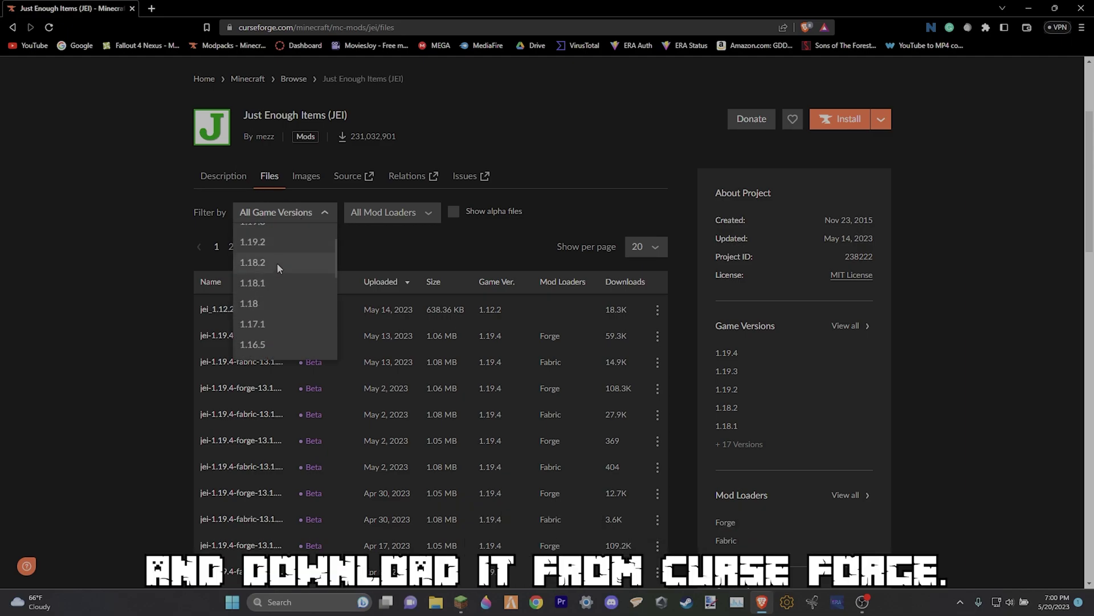
left_click(277, 262)
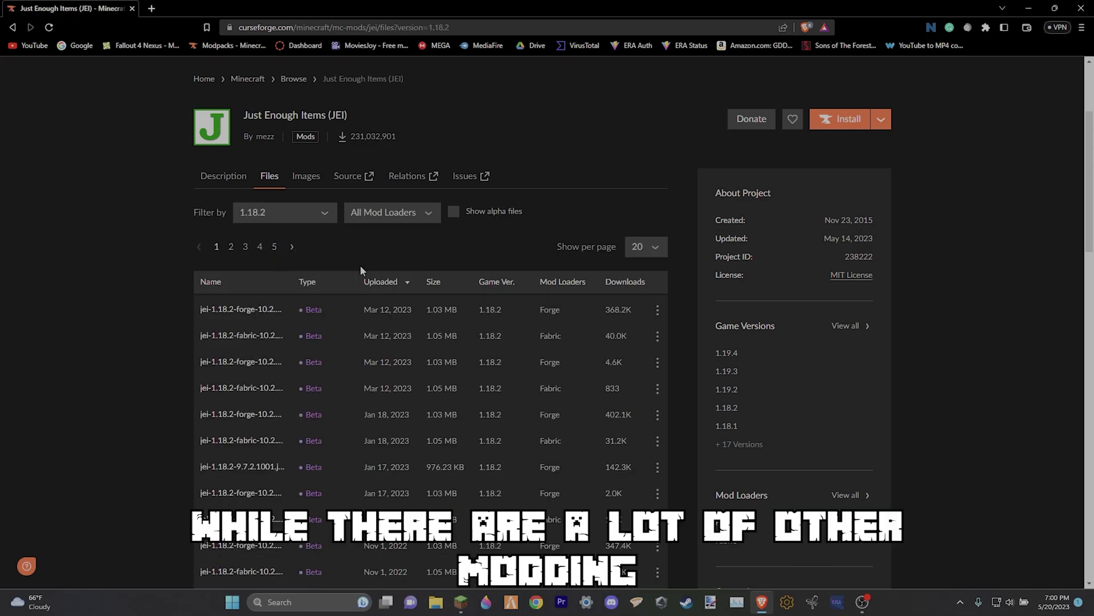
left_click(340, 315)
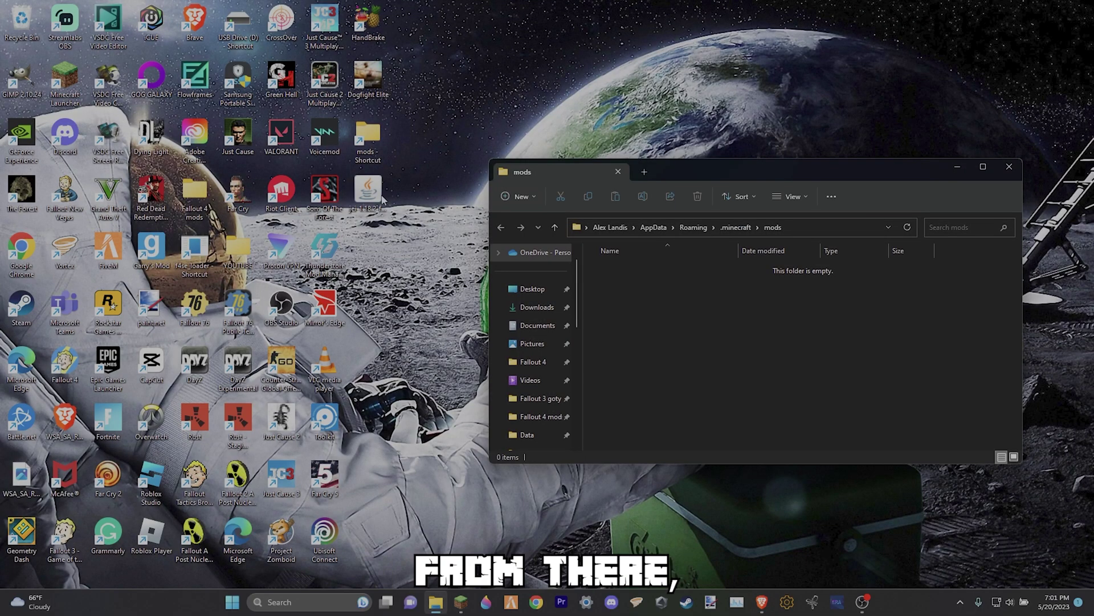
left_click_drag(381, 200, 692, 338)
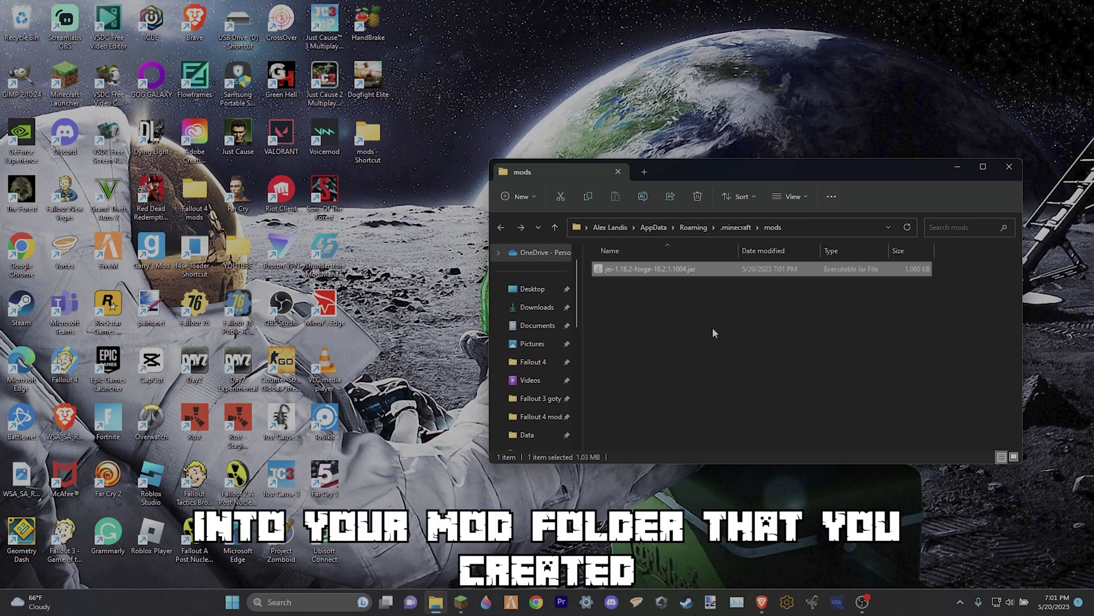
left_click(643, 304)
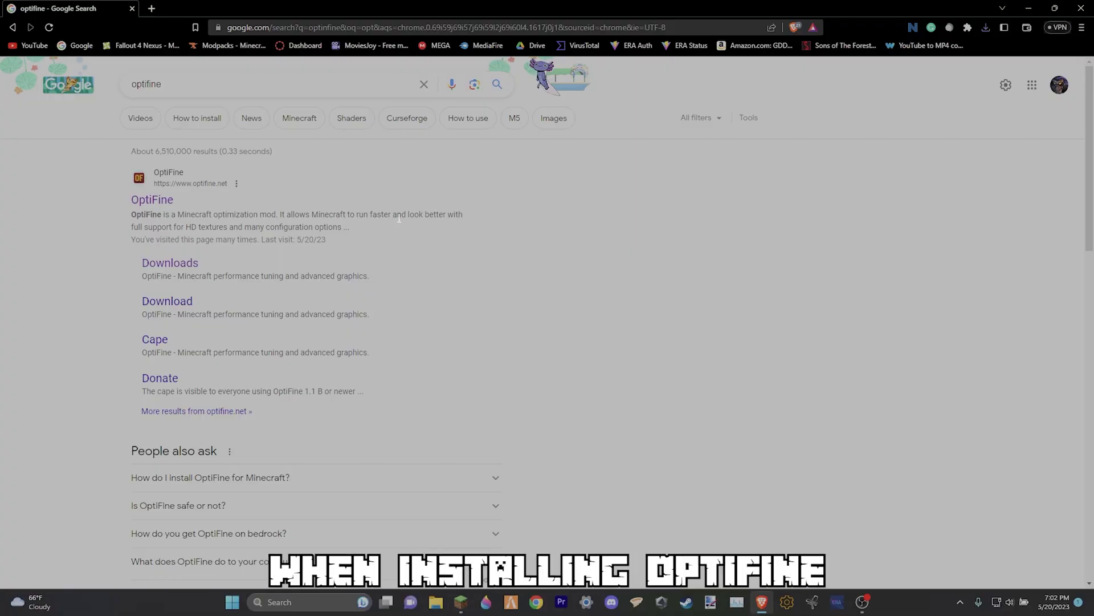
Step: On optifine.net, list all versions and download OptiFine HD U H7 for Minecraft 1.18.2
left_click(156, 200)
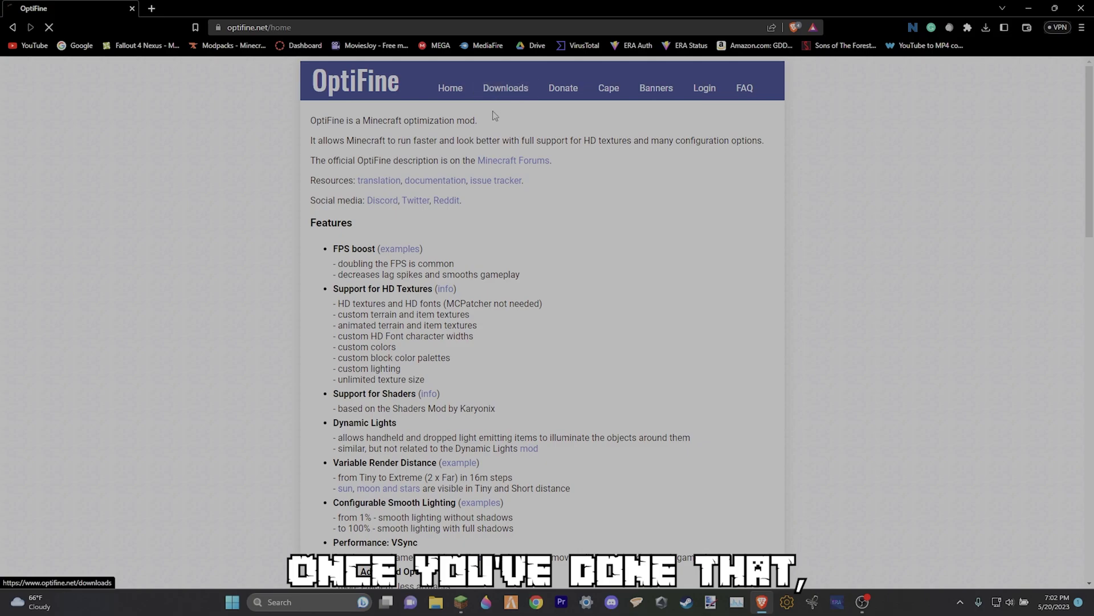
left_click(505, 88)
left_click(538, 200)
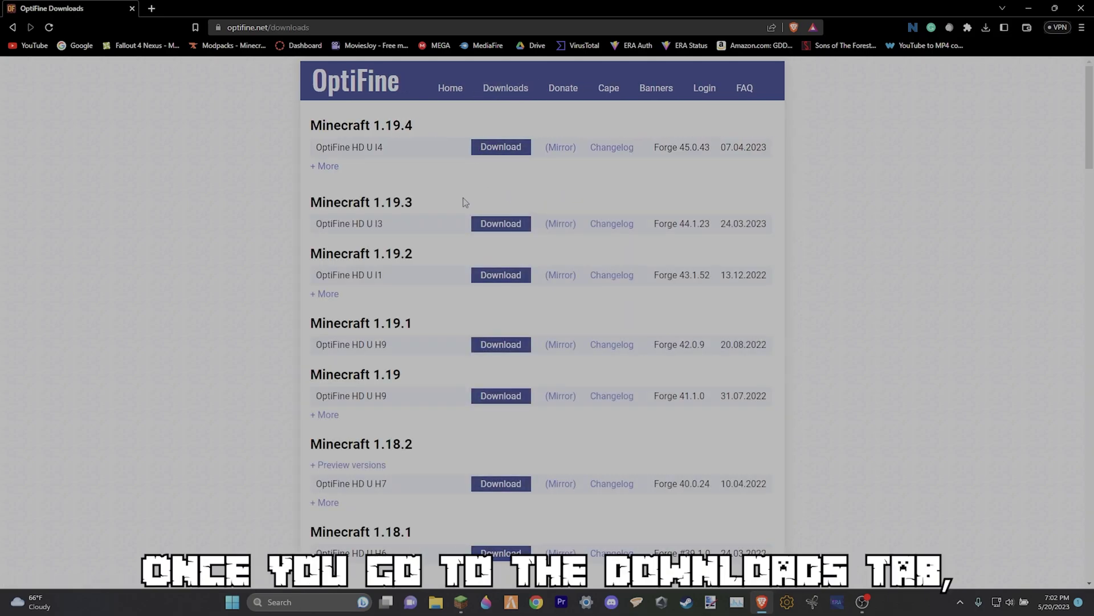
scroll(465, 201, "down", 5)
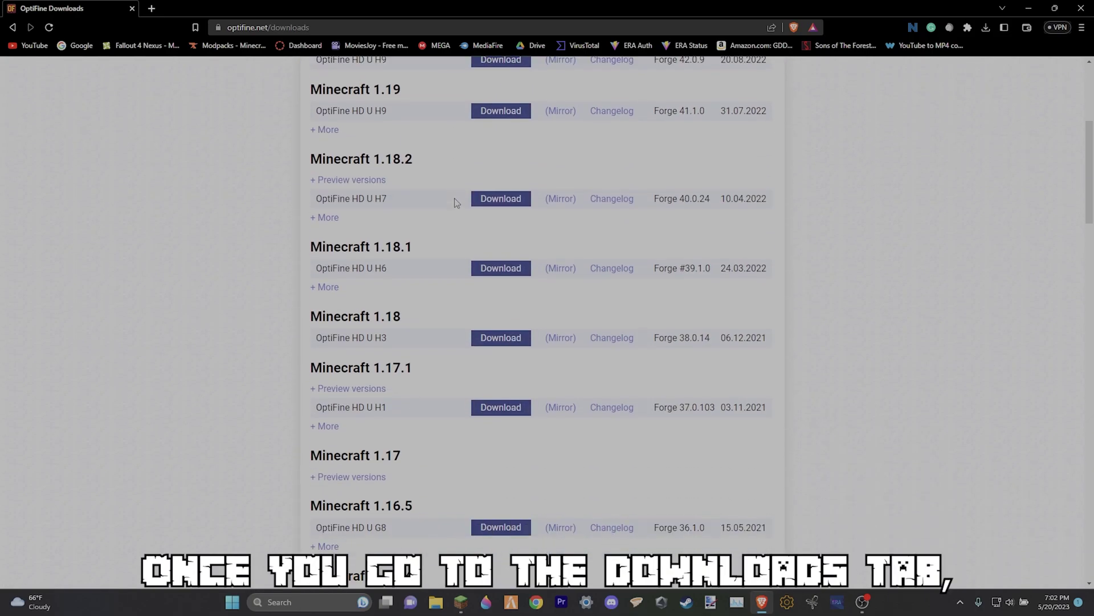
left_click(489, 199)
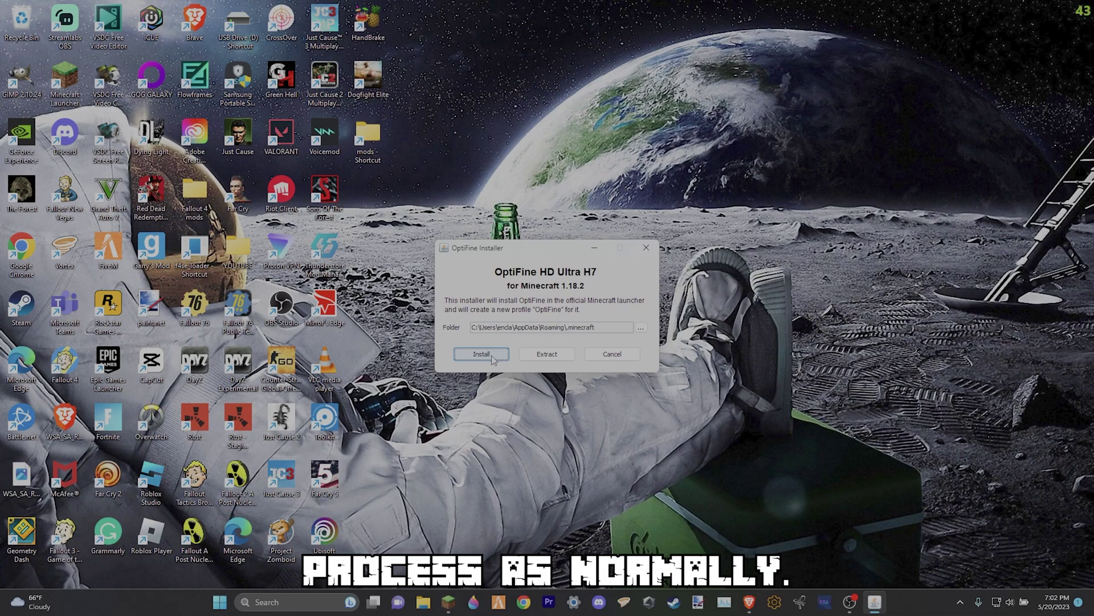
Step: Install OptiFine HD Ultra H7 for 1.18.2 and confirm the success message
left_click(491, 355)
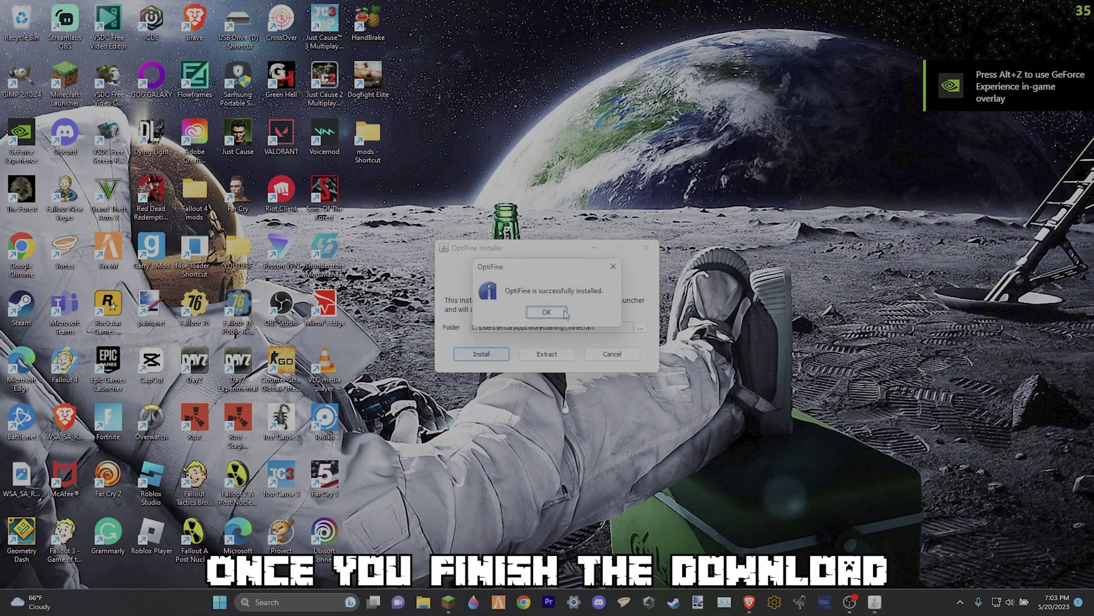
left_click(564, 312)
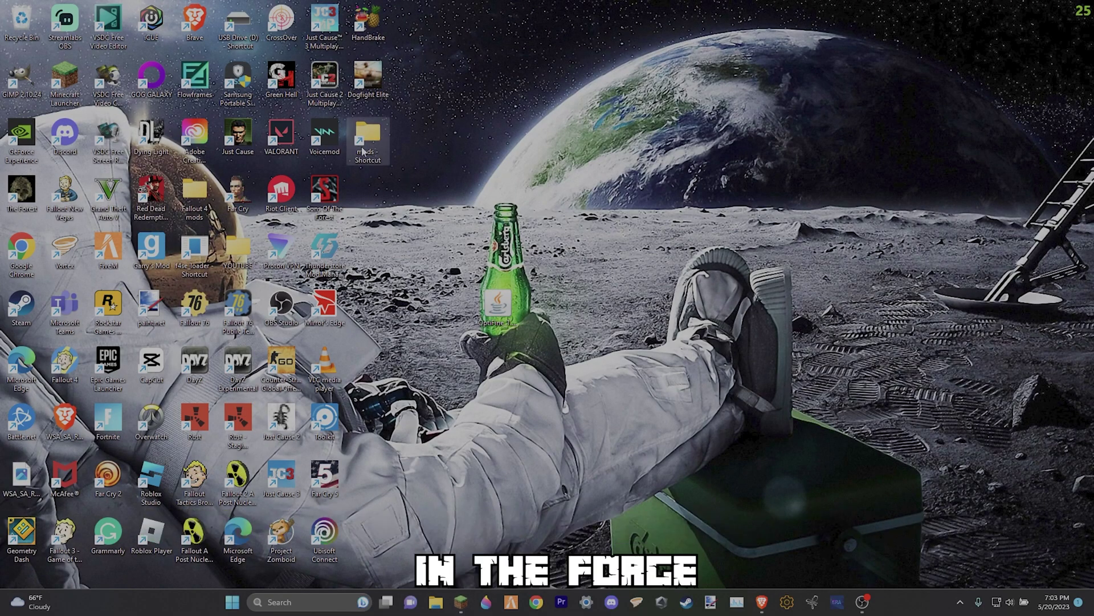
Step: Move the OptiFine 1.18.2 HD U H7 jar from the desktop into the mods folder
double_click(364, 148)
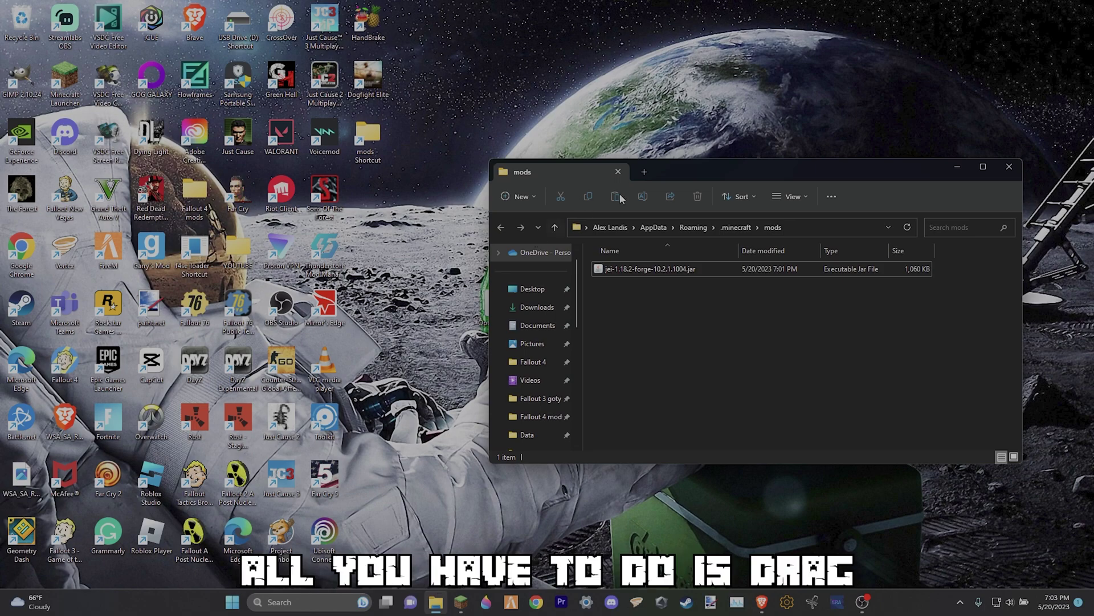
left_click_drag(713, 170, 759, 168)
left_click_drag(570, 421, 704, 340)
left_click(709, 337)
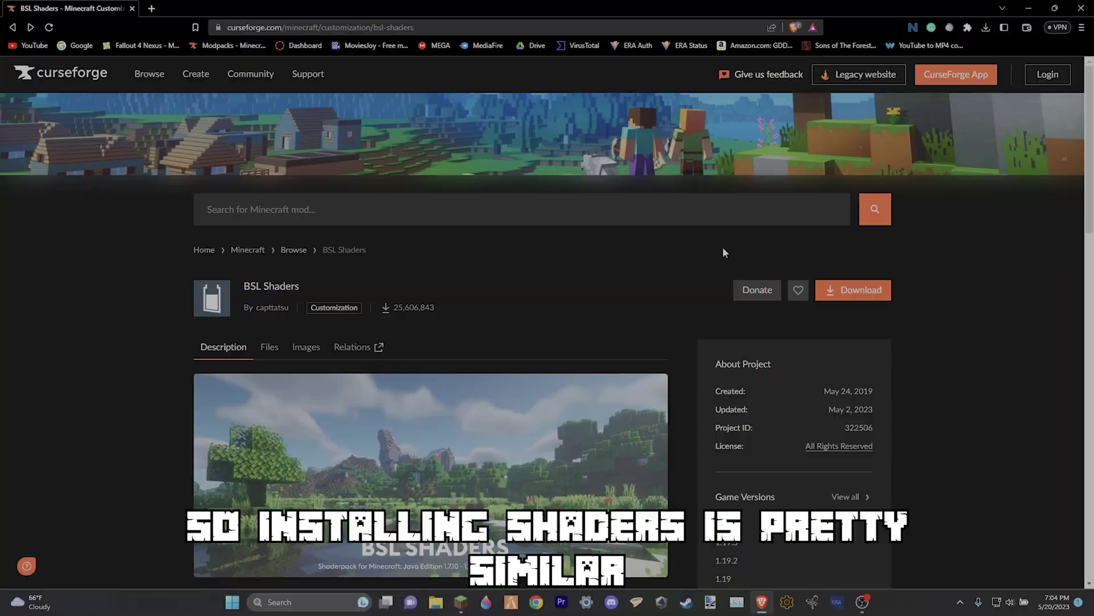
Step: Download BSL v8.2.03.1 from the BSL Shaders Files list and move the zip into shaderpacks
scroll(594, 309, "down", 4)
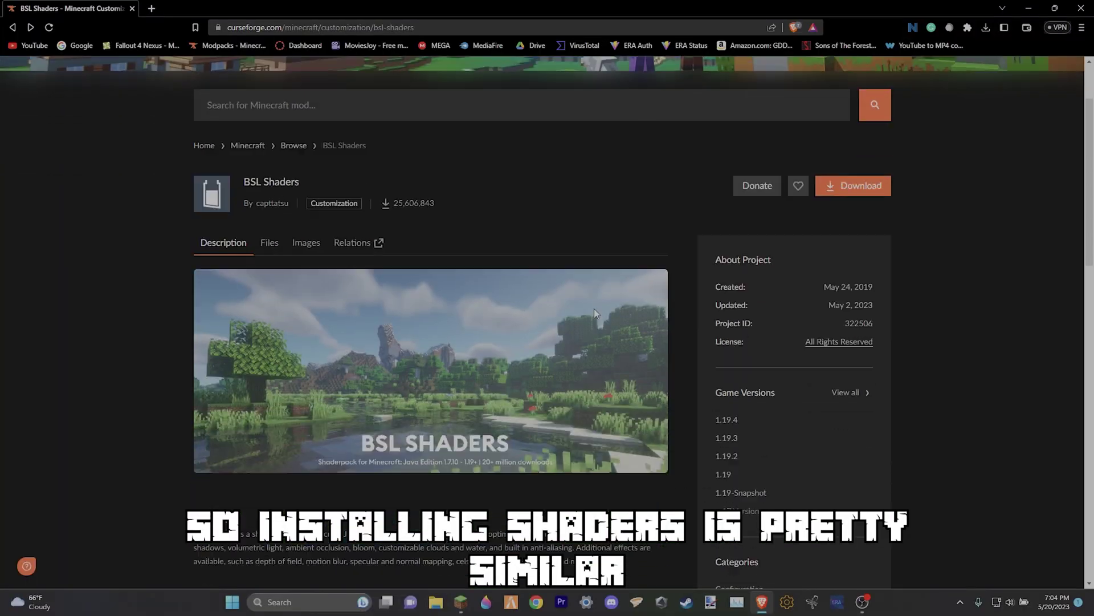
left_click(271, 122)
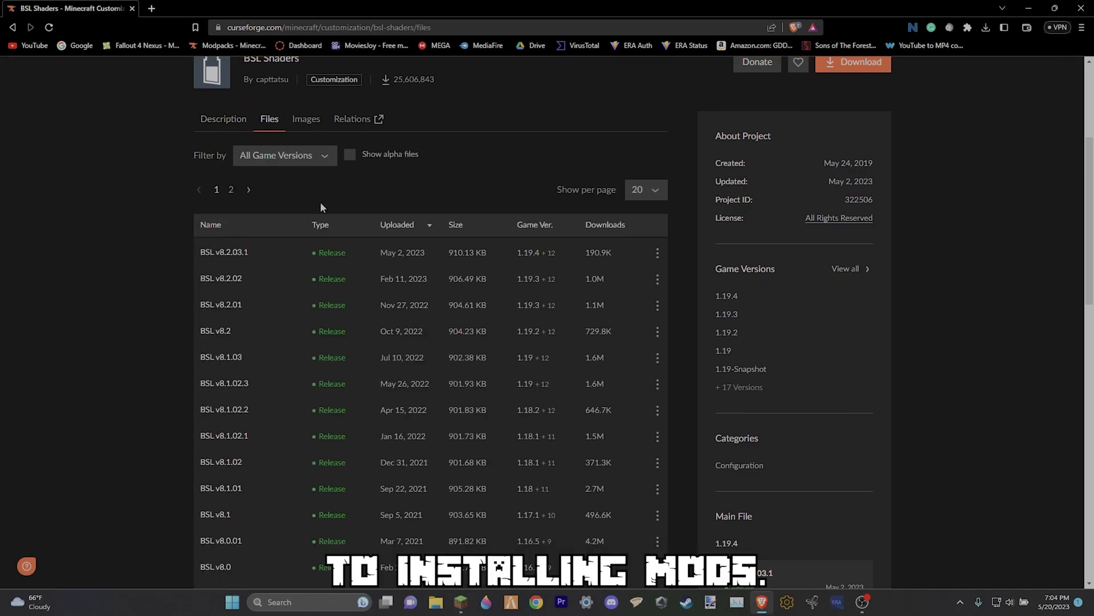
left_click(277, 153)
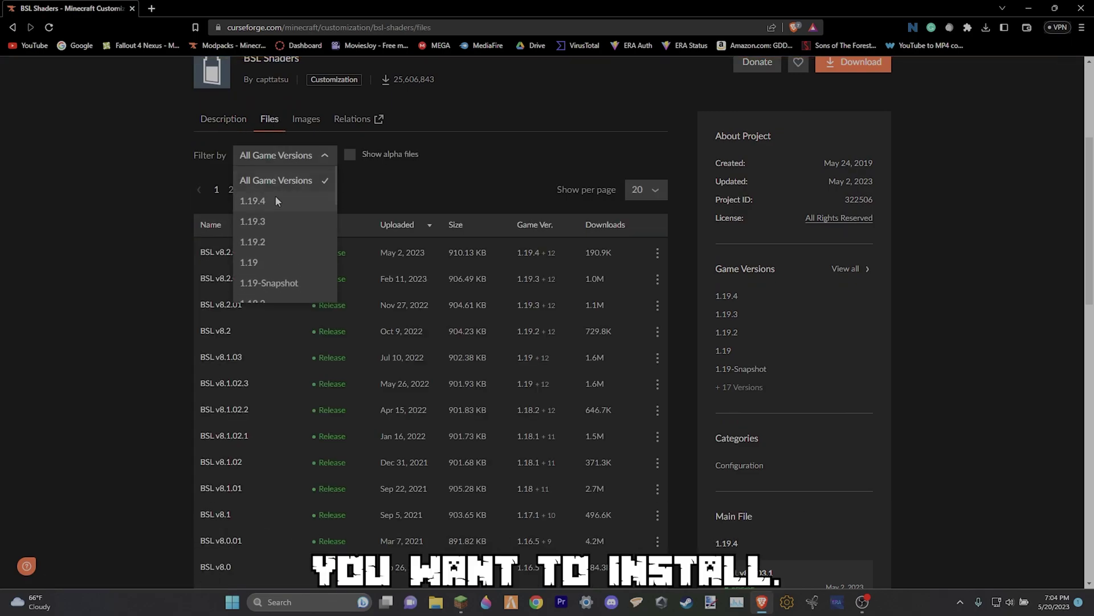
scroll(270, 268, "down", 1)
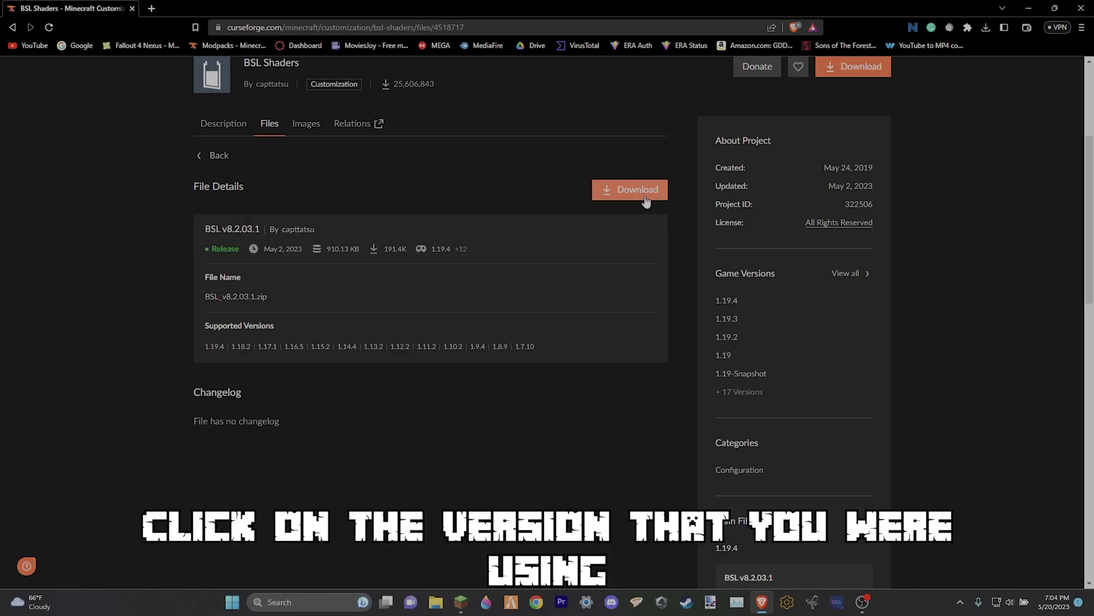
left_click(646, 199)
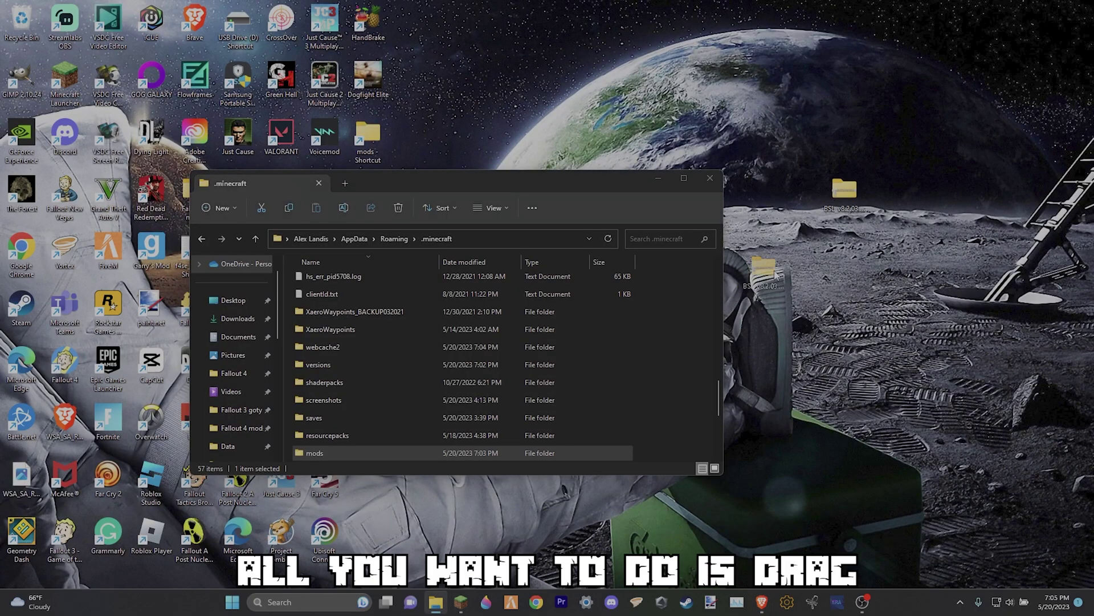
left_click_drag(844, 191, 366, 381)
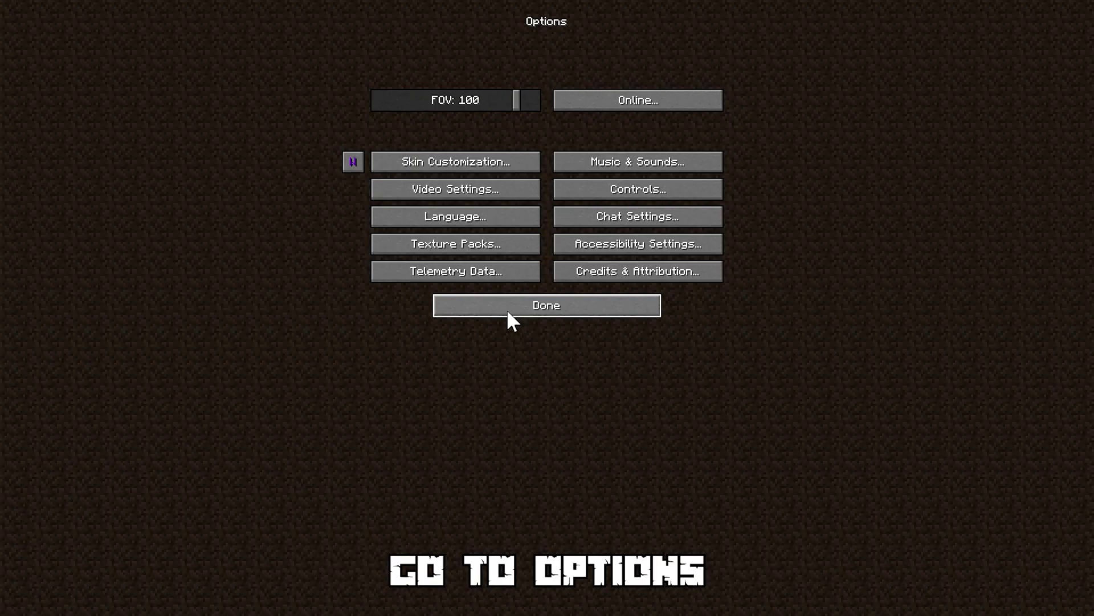
Step: From Video Settings > Shaders, drag the BSL pack into the shaderpacks folder
left_click(473, 191)
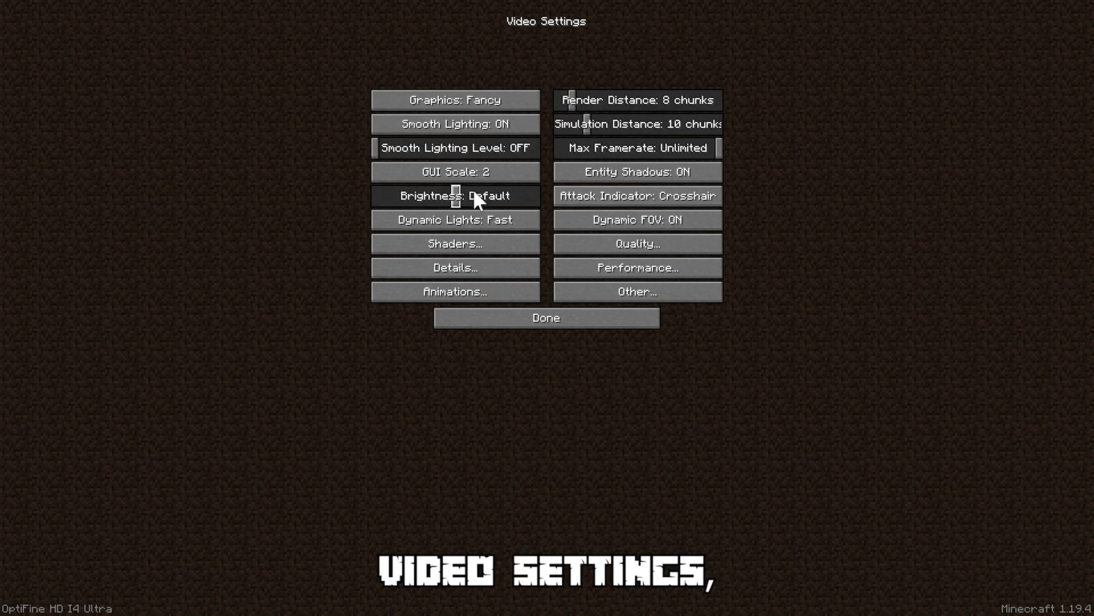
left_click(466, 243)
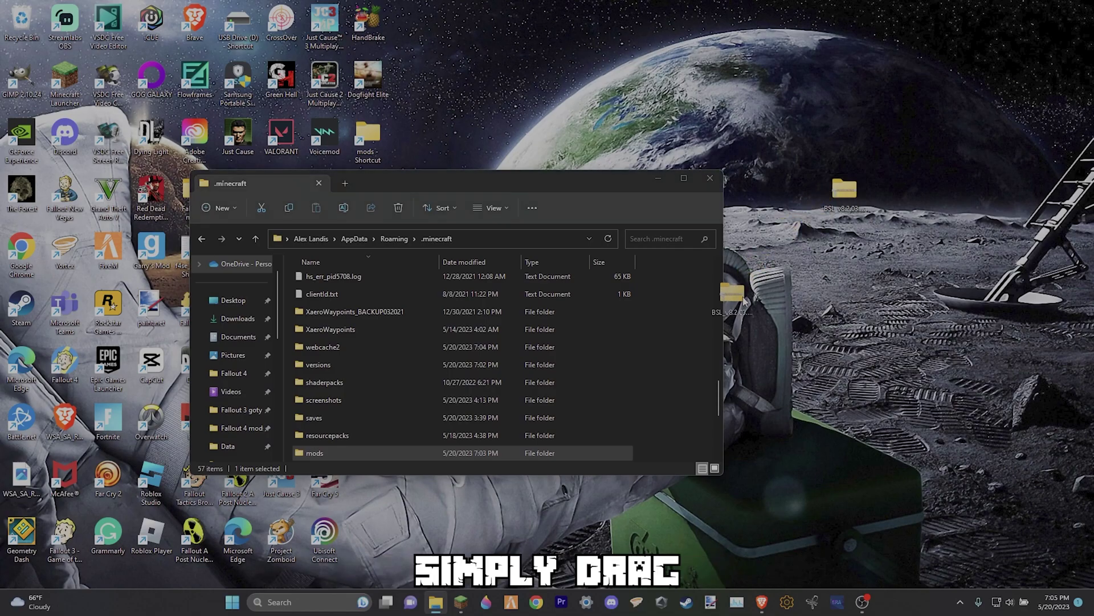
left_click_drag(744, 302, 368, 381)
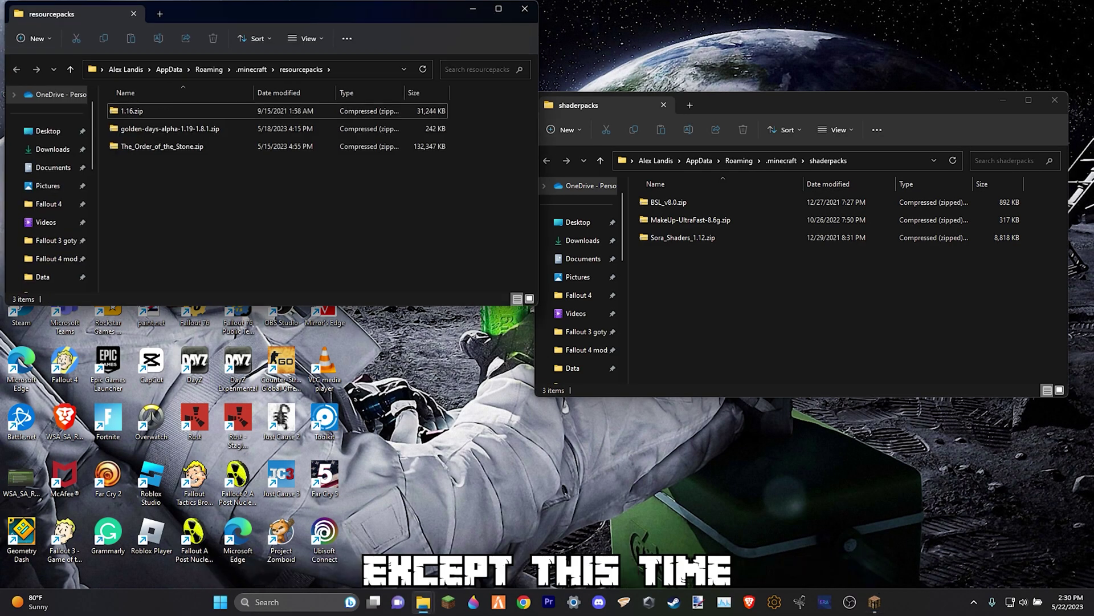
Step: Close the resourcepacks File Explorer window
left_click(527, 12)
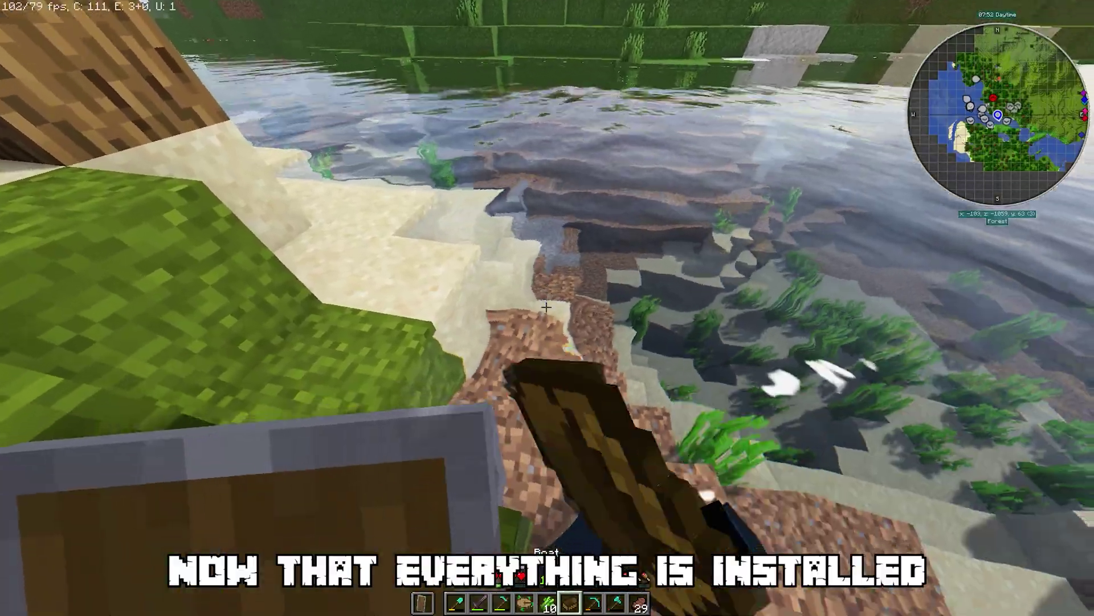
Step: Place a boat on the river, board it, and row upstream, bearing left
right_click(546, 308)
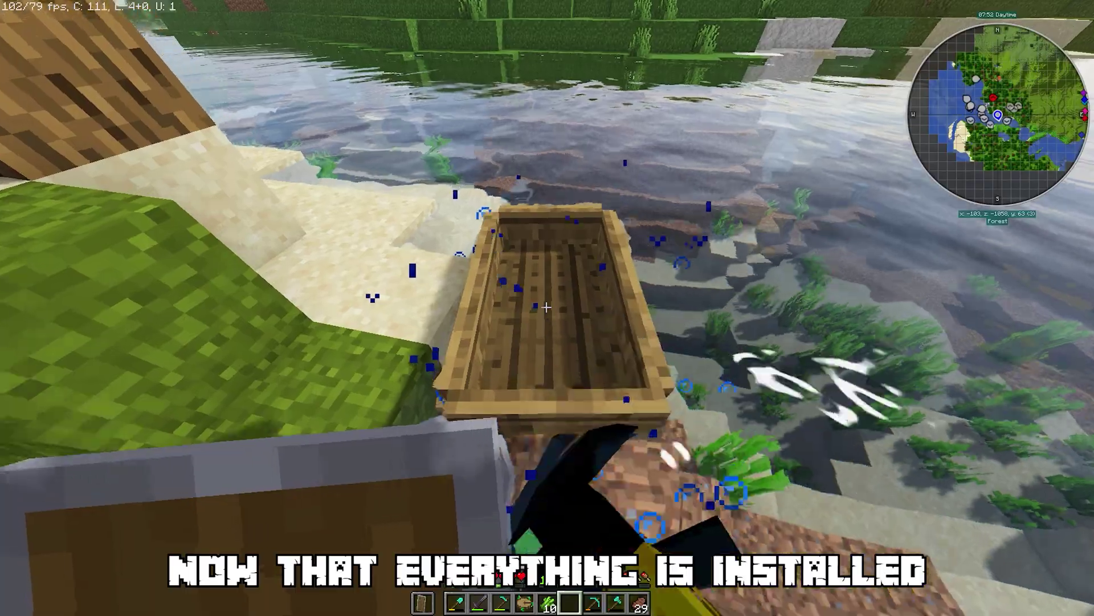
right_click(546, 307)
key("w")
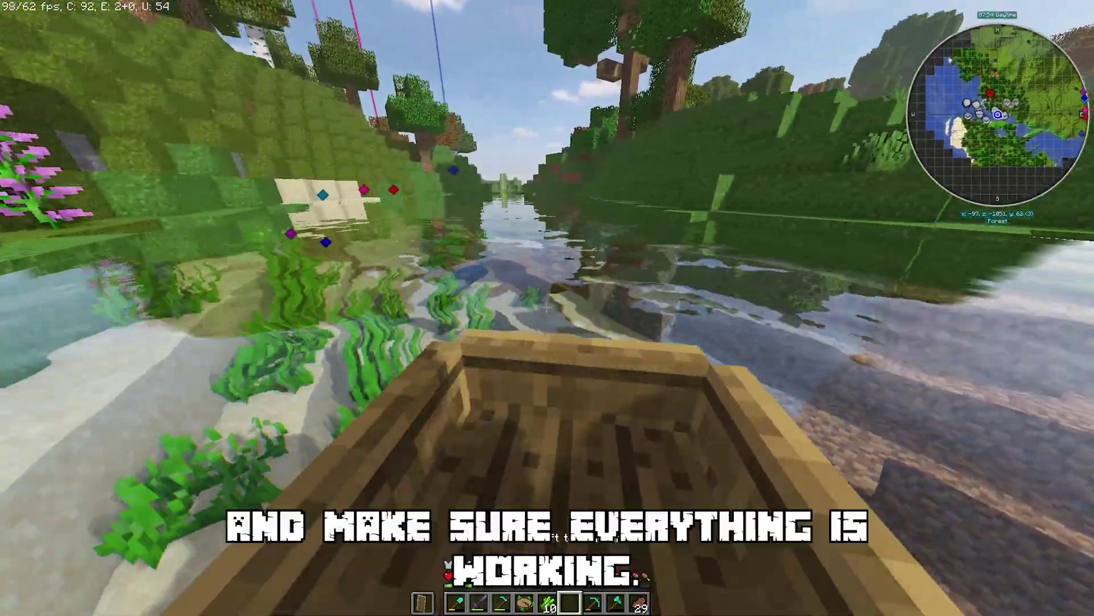
key("w")
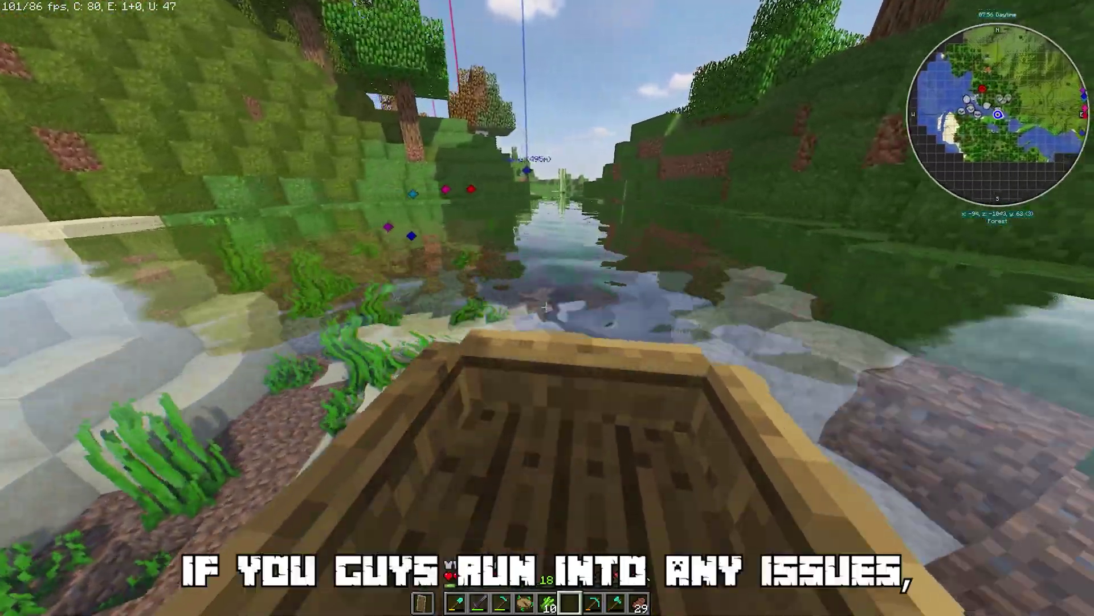
key("w")
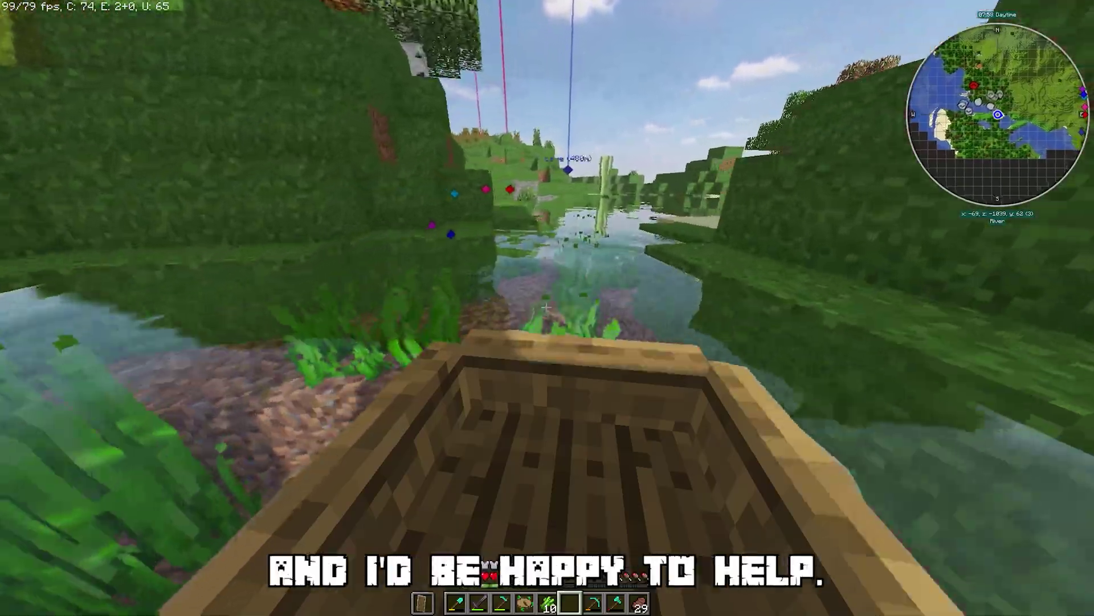
key("w")
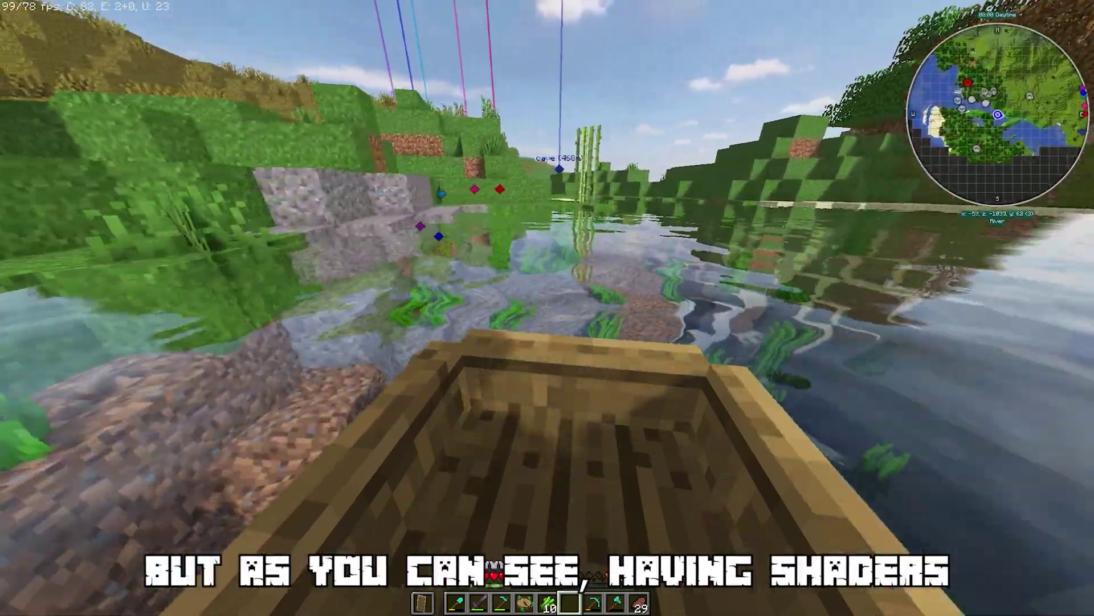
Step: Row to the bank, step off, re-board the boat, and switch to the Netherite Sword
key("w")
key("shift")
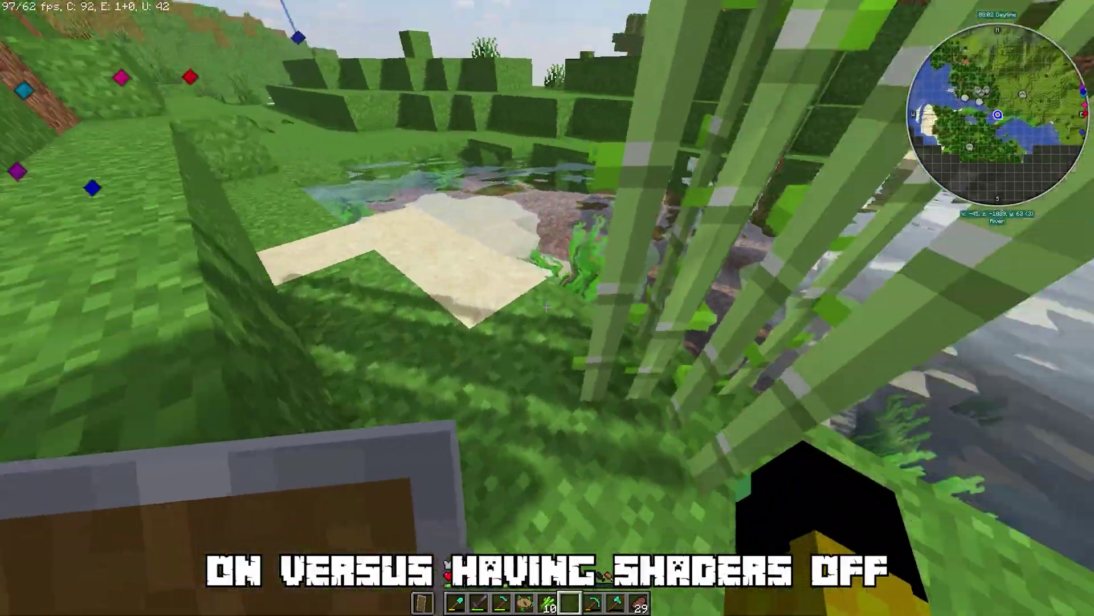
key("w")
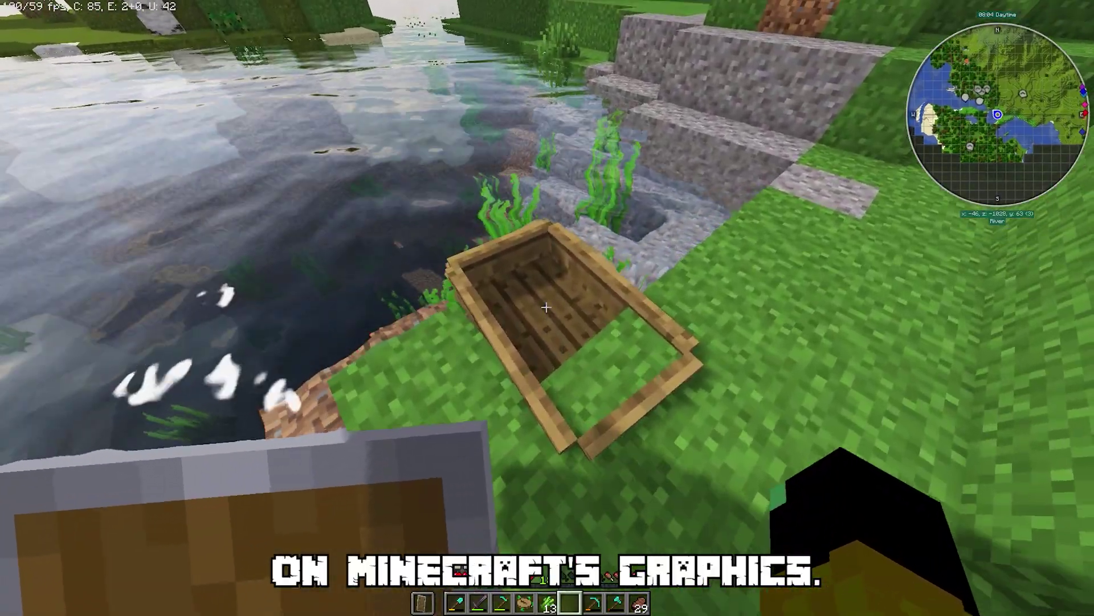
right_click(547, 307)
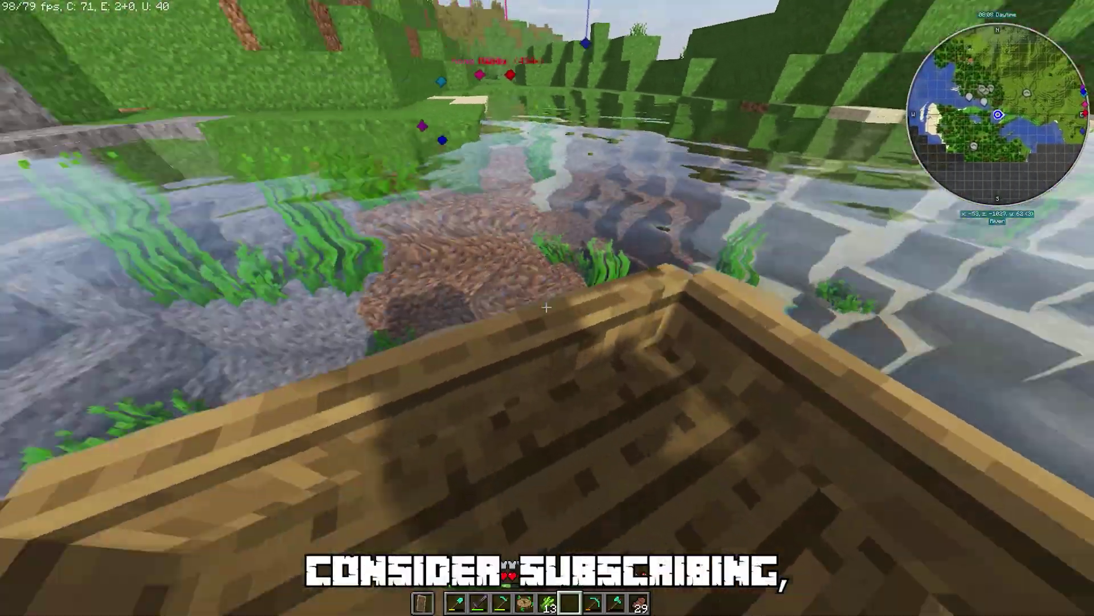
key("3")
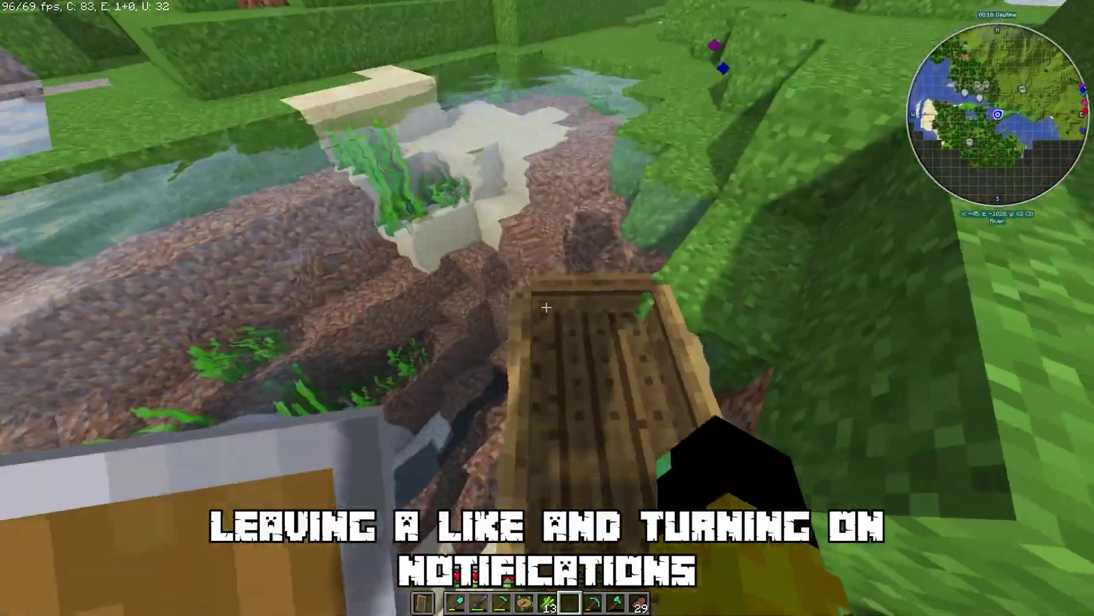